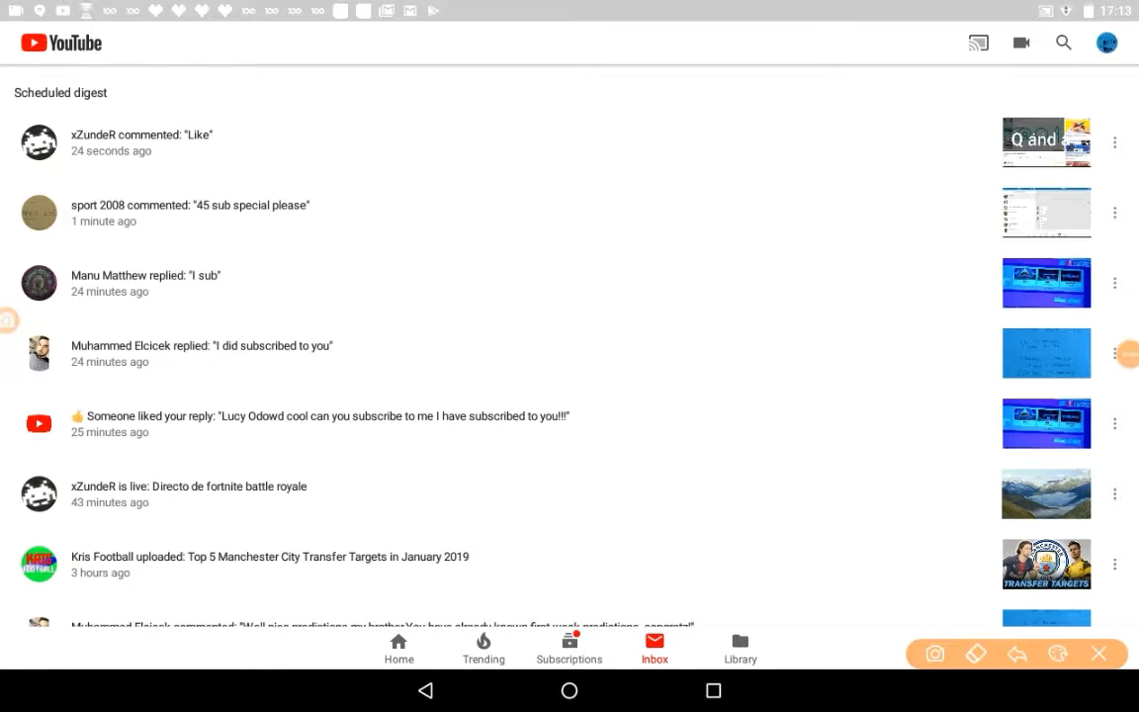
Step: Circle sport 2008's '45 sub special please' comment row in blue with the recorder pen
left_click_drag(203, 102, 149, 103)
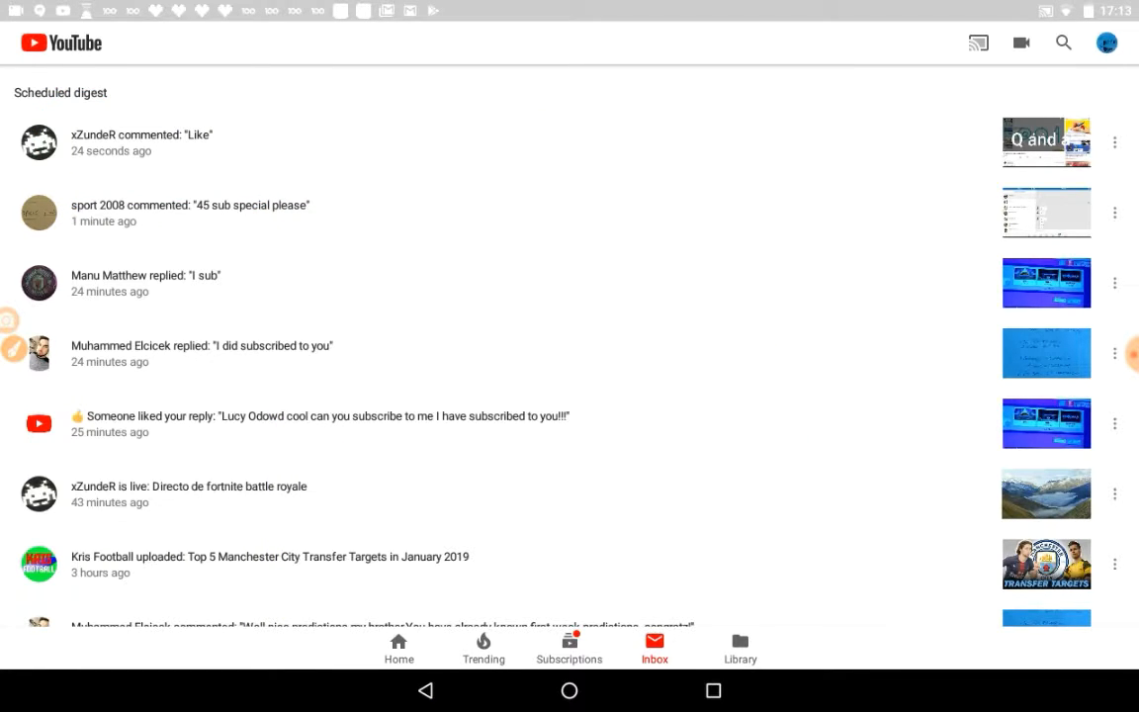
left_click(1132, 353)
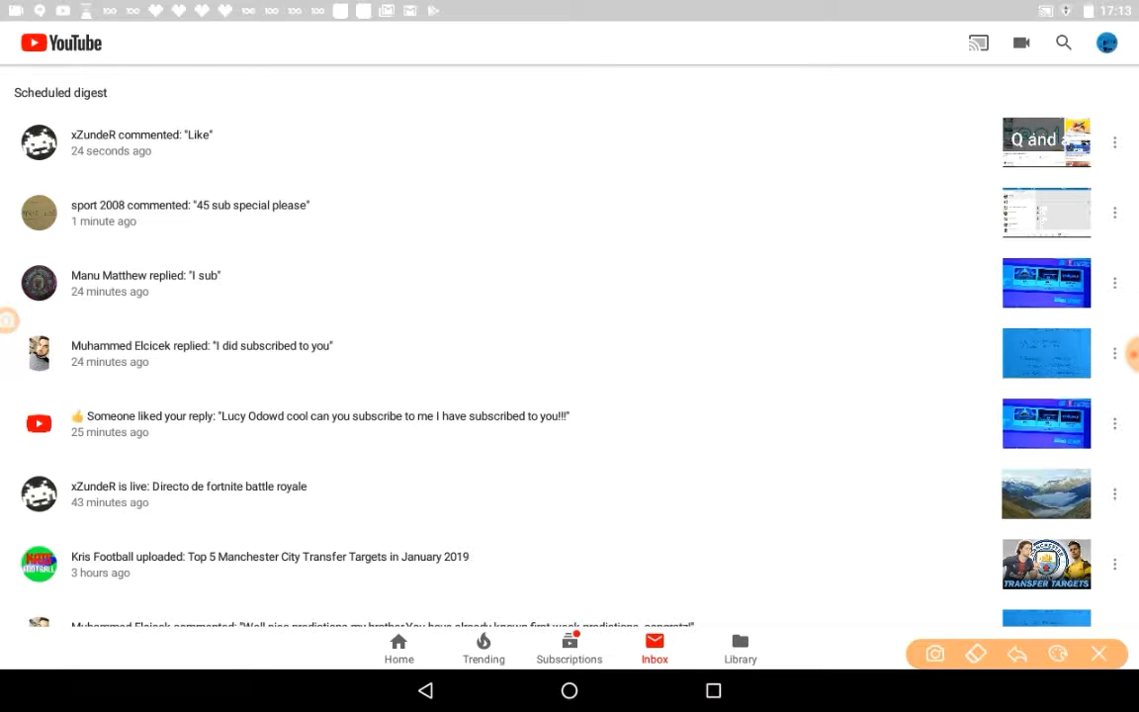
Step: Loop the '45 sub special please' comment and handwrite the blue message's first line beside it
mouse_move(306, 133)
left_mouse_down()
mouse_move(99, 144)
mouse_move(198, 242)
mouse_move(287, 134)
left_mouse_up()
left_click_drag(465, 129, 474, 208)
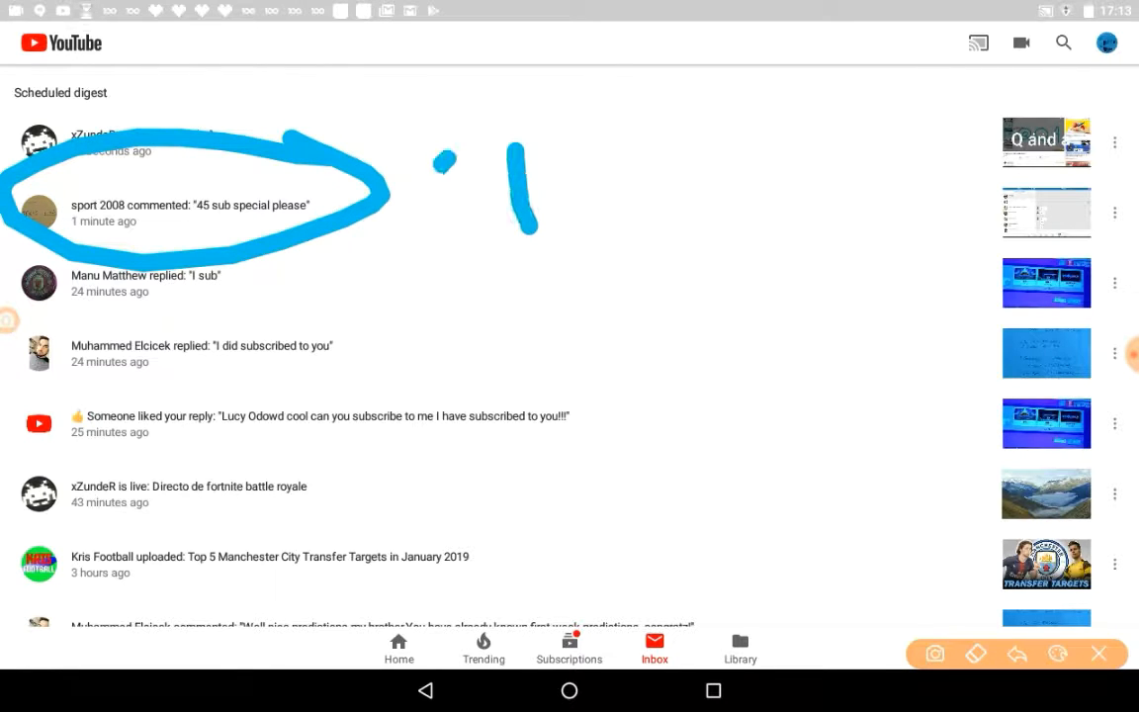
left_click_drag(436, 168, 623, 80)
left_click_drag(515, 149, 515, 238)
left_click_drag(500, 242, 692, 173)
left_click_drag(692, 84, 702, 233)
mouse_move(702, 198)
left_mouse_down()
mouse_move(786, 227)
mouse_move(851, 227)
left_mouse_up()
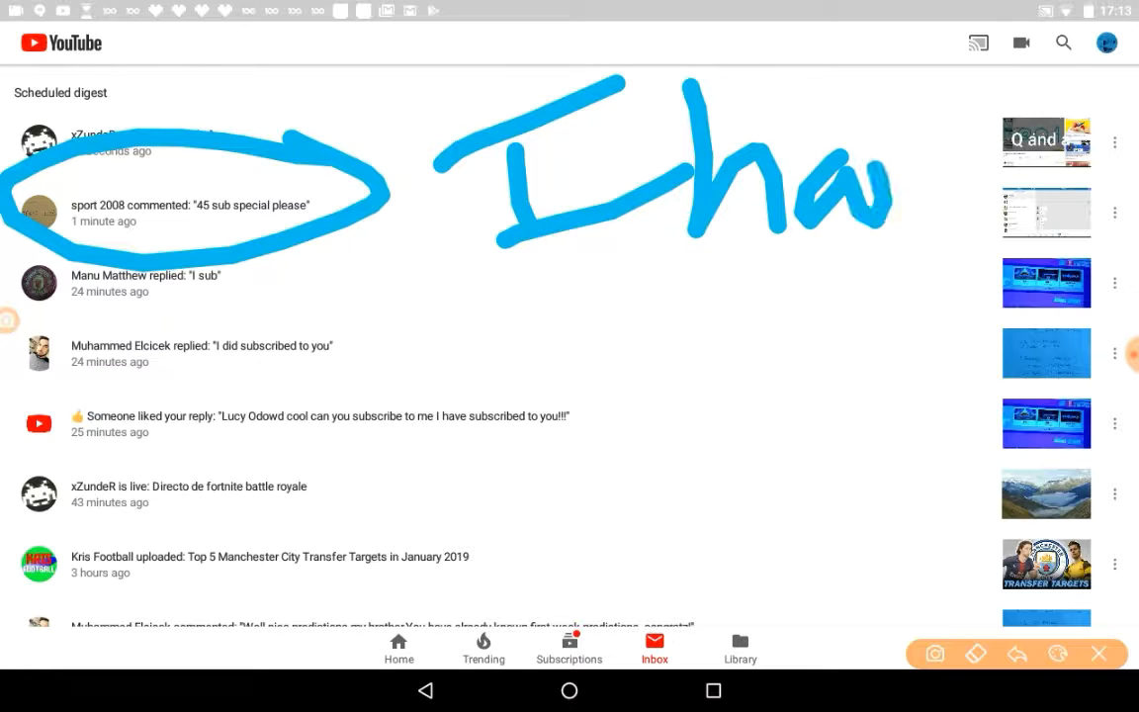
left_click_drag(851, 148, 890, 227)
left_click_drag(890, 148, 969, 232)
left_click_drag(969, 139, 1068, 198)
Step: Finish the handwritten message's lower lines, wipe all drawings, and open the Q AND A video notification
mouse_move(717, 257)
left_mouse_down()
mouse_move(623, 346)
mouse_move(781, 252)
mouse_move(609, 331)
left_mouse_up()
left_click_drag(633, 277, 682, 356)
mouse_move(693, 252)
left_mouse_down()
mouse_move(692, 396)
mouse_move(782, 257)
left_mouse_up()
left_click_drag(840, 316, 891, 371)
left_click_drag(940, 316, 930, 385)
left_click_drag(894, 327, 911, 297)
left_click_drag(643, 425, 693, 475)
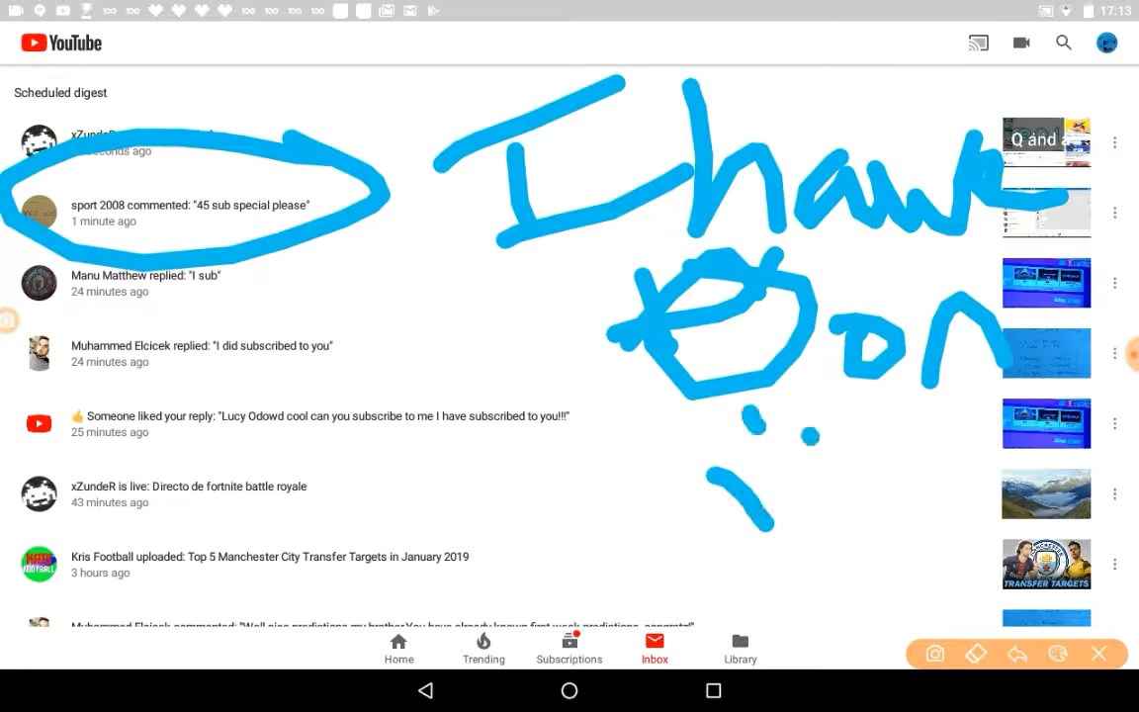
left_click_drag(732, 395, 742, 465)
left_click_drag(709, 438, 821, 439)
left_click(1099, 654)
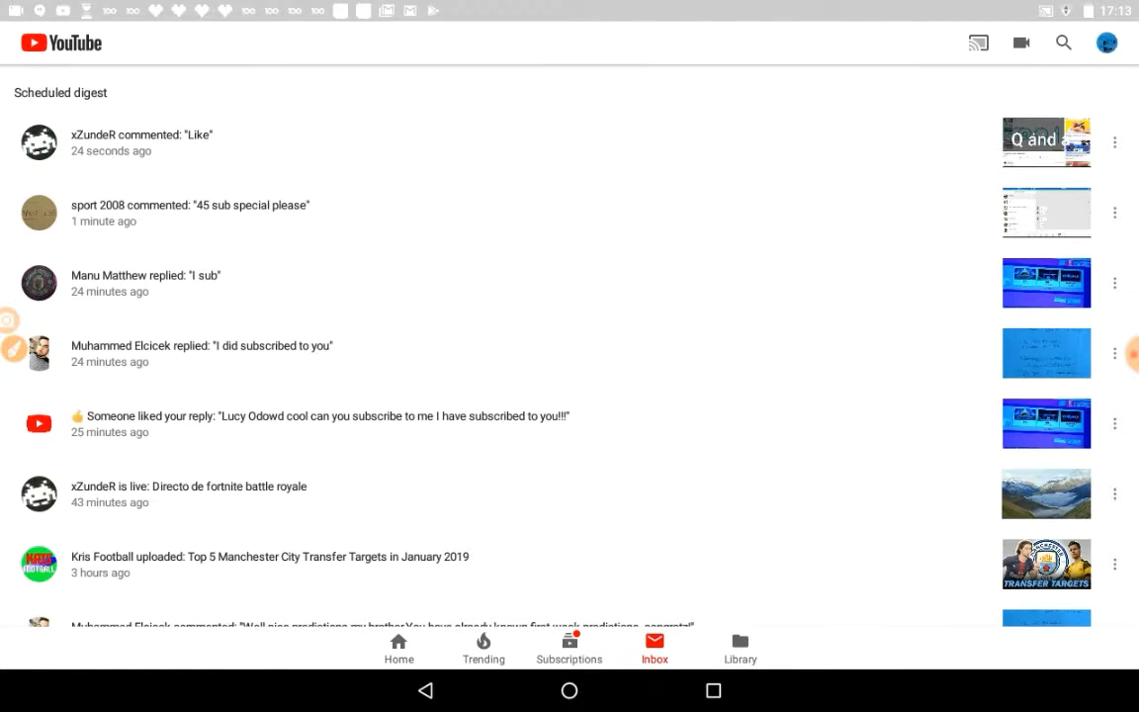
left_click(142, 142)
left_click(1132, 353)
mouse_move(247, 213)
left_mouse_down()
mouse_move(60, 247)
mouse_move(257, 203)
left_mouse_up()
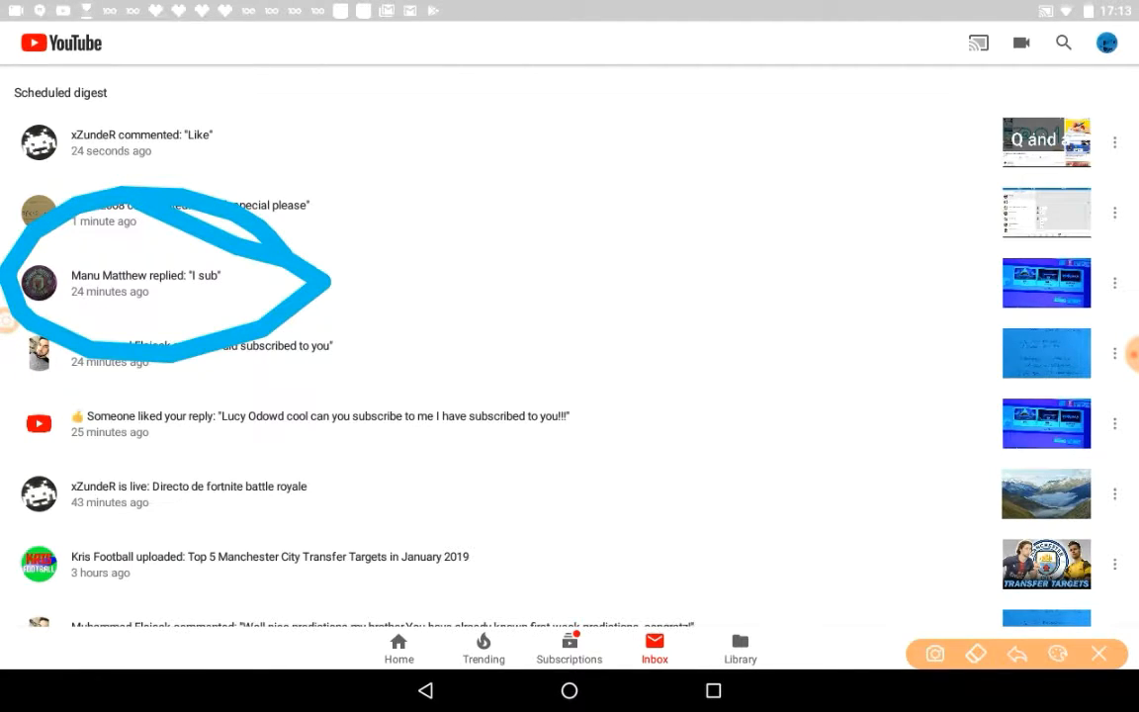
left_click(1100, 654)
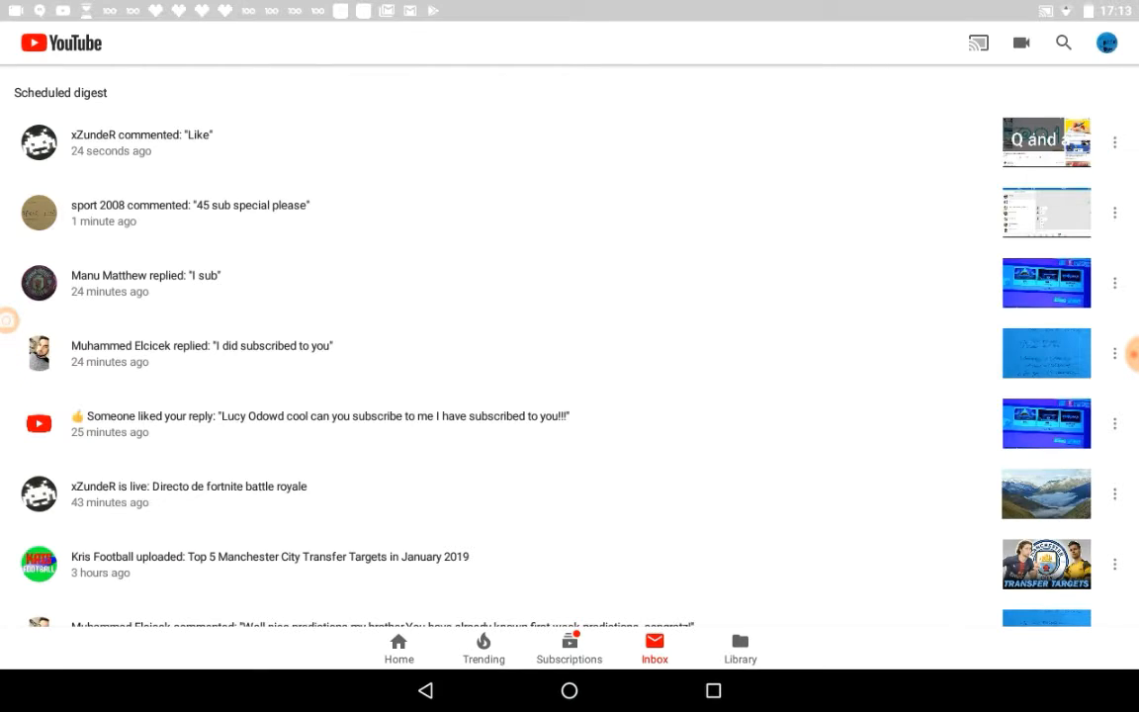
left_click(1133, 353)
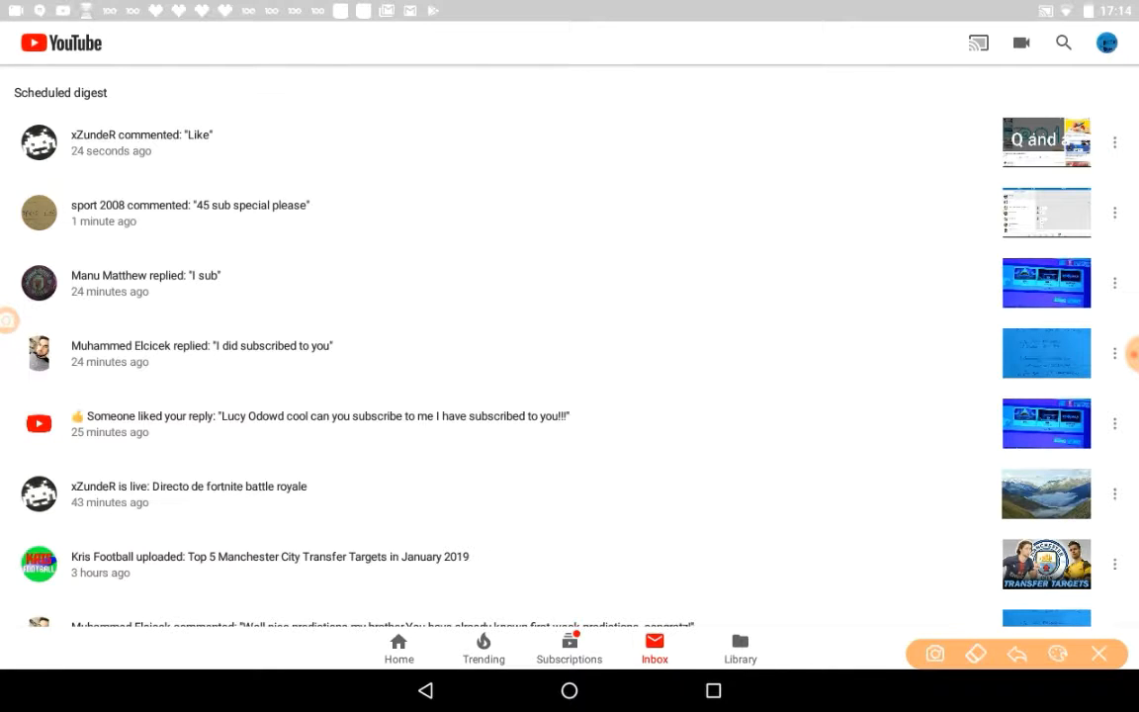
mouse_move(370, 308)
left_mouse_down()
mouse_move(129, 292)
mouse_move(45, 331)
mouse_move(42, 380)
mouse_move(246, 368)
mouse_move(372, 296)
mouse_move(297, 243)
left_mouse_up()
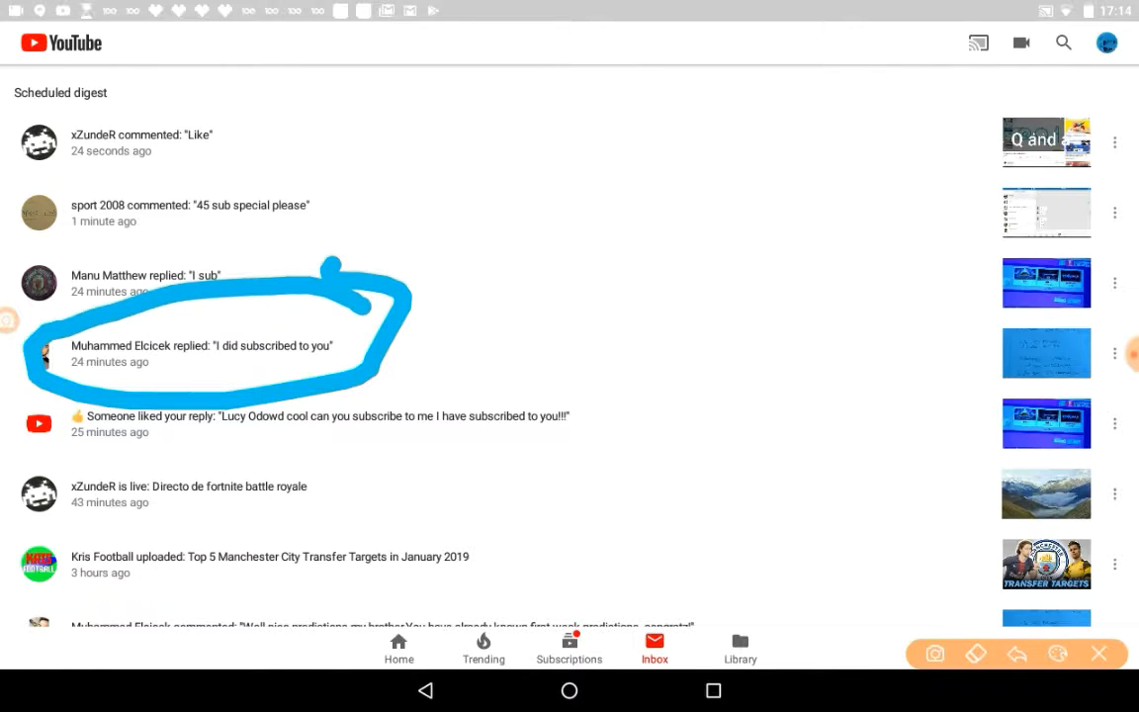
left_click(1099, 653)
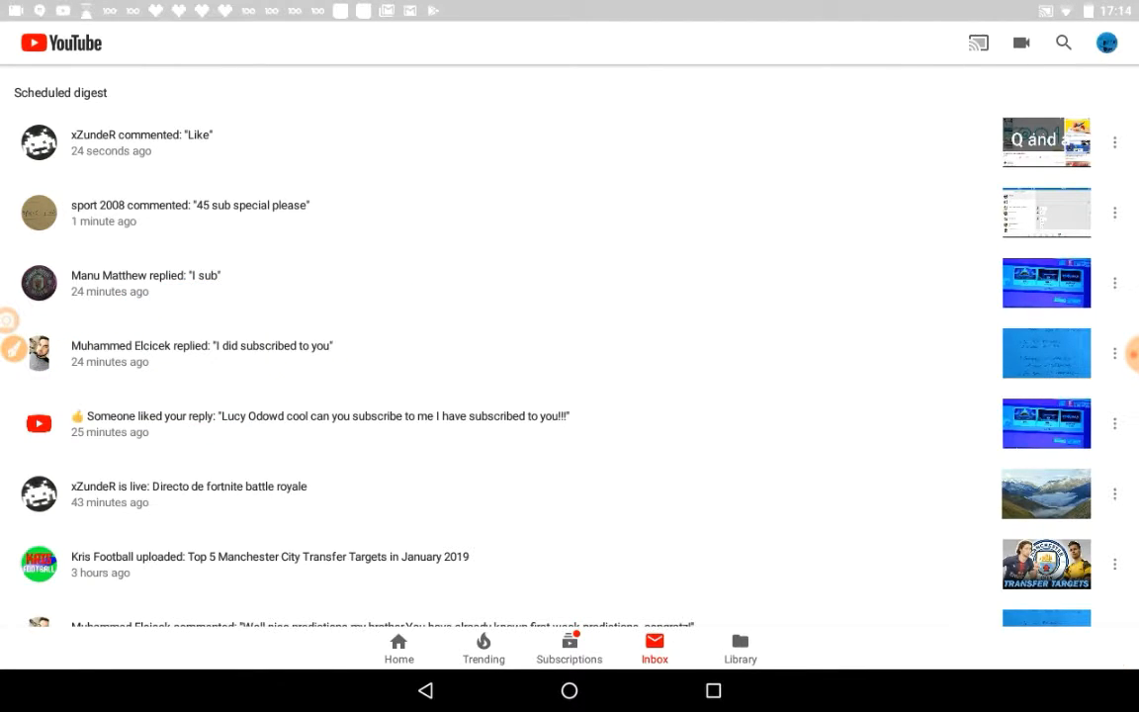
left_click(12, 319)
mouse_move(626, 376)
left_mouse_down()
mouse_move(416, 346)
mouse_move(158, 410)
mouse_move(247, 494)
mouse_move(465, 472)
mouse_move(606, 416)
mouse_move(613, 374)
left_mouse_up()
left_click(1099, 653)
scroll(494, 346, "down", 5)
scroll(495, 346, "down", 2)
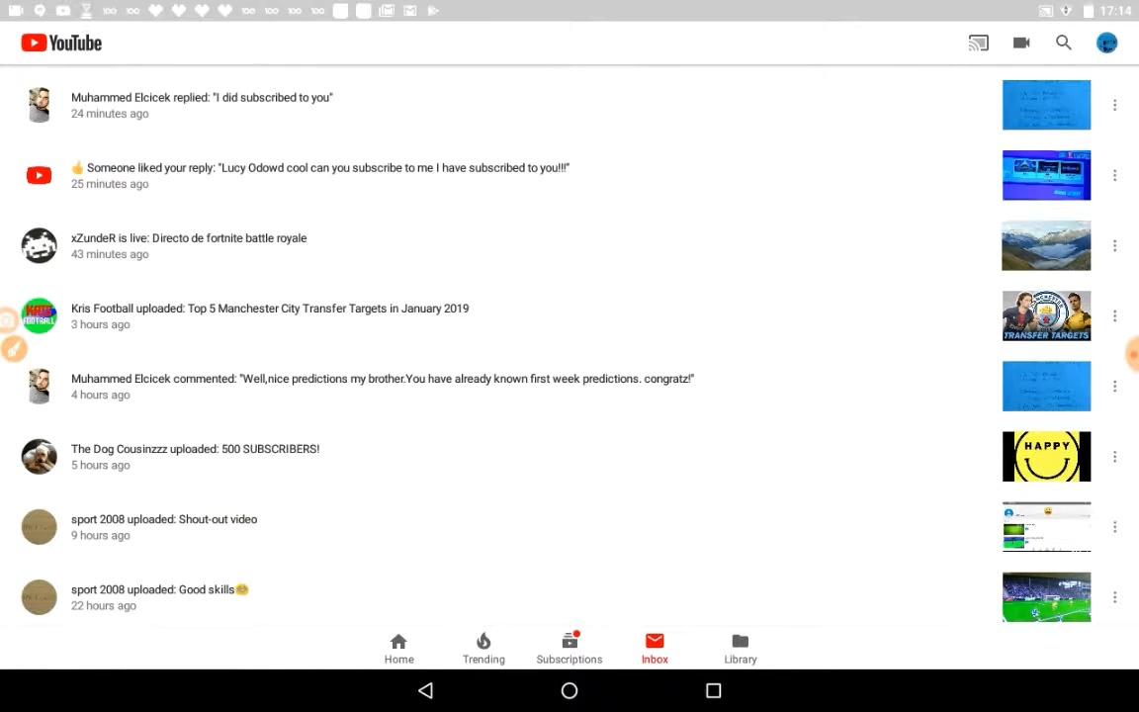
Step: Circle the 'nice predictions' comment in blue, then clear the drawing
left_click(1128, 354)
mouse_move(752, 366)
left_mouse_down()
mouse_move(653, 354)
mouse_move(139, 356)
mouse_move(9, 381)
mouse_move(178, 420)
mouse_move(618, 423)
mouse_move(731, 398)
mouse_move(747, 363)
left_mouse_up()
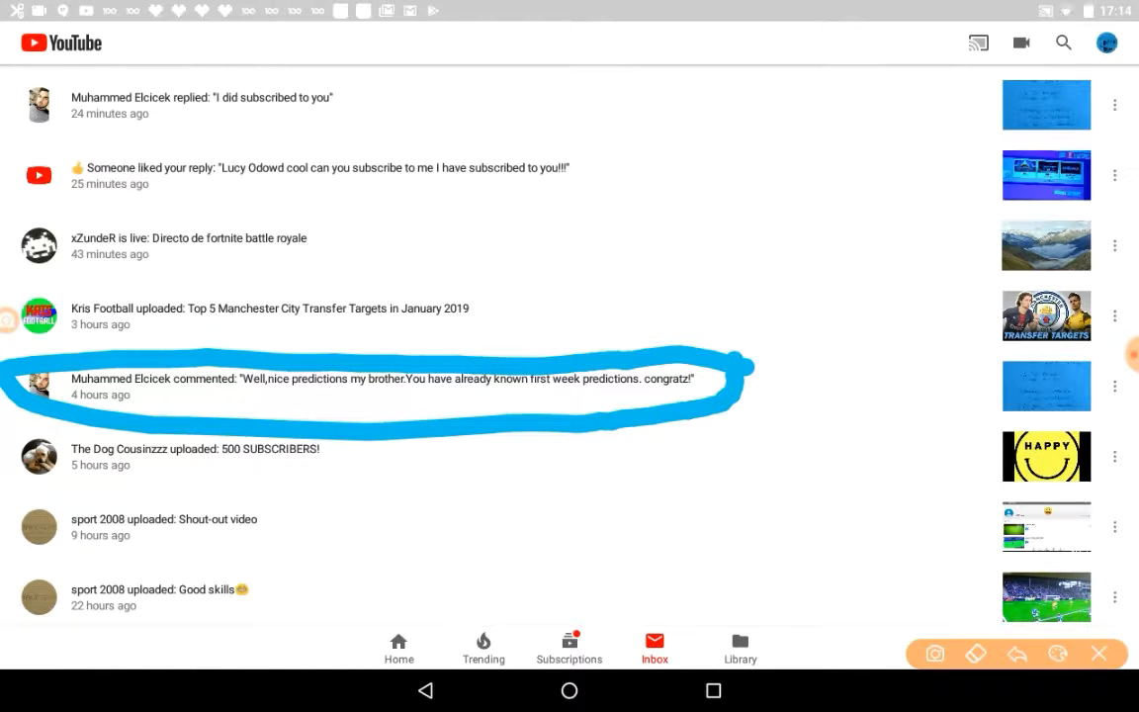
left_click(1099, 653)
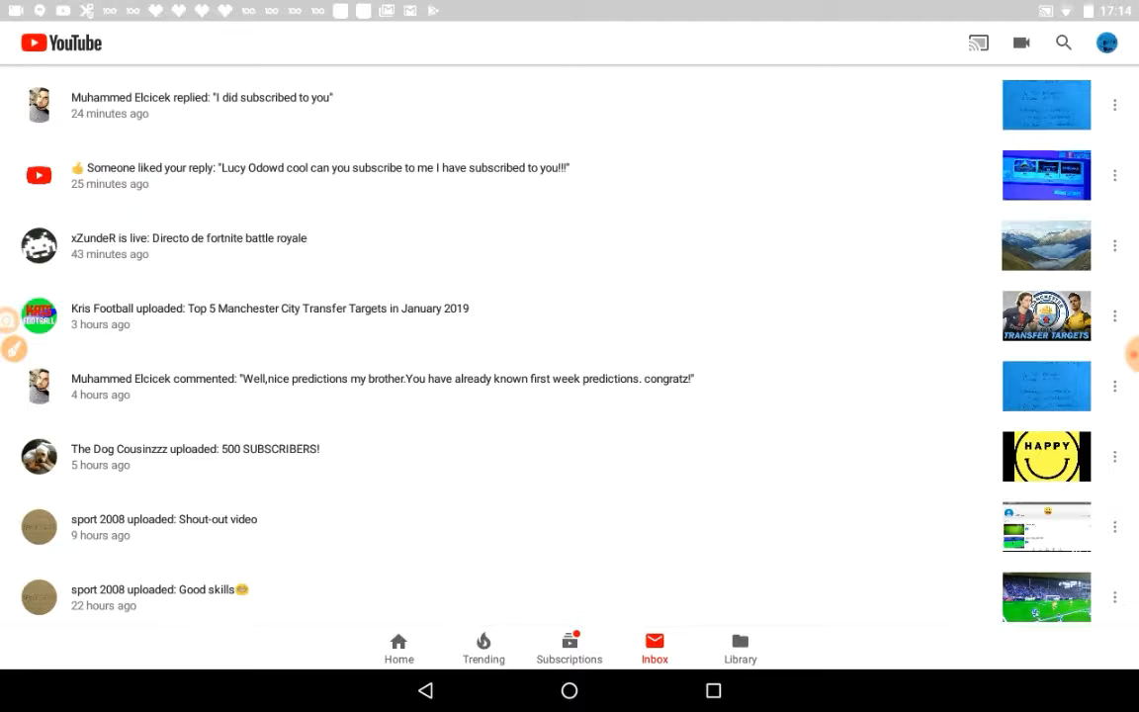
left_click(14, 349)
scroll(570, 356, "down", 5)
scroll(569, 356, "down", 5)
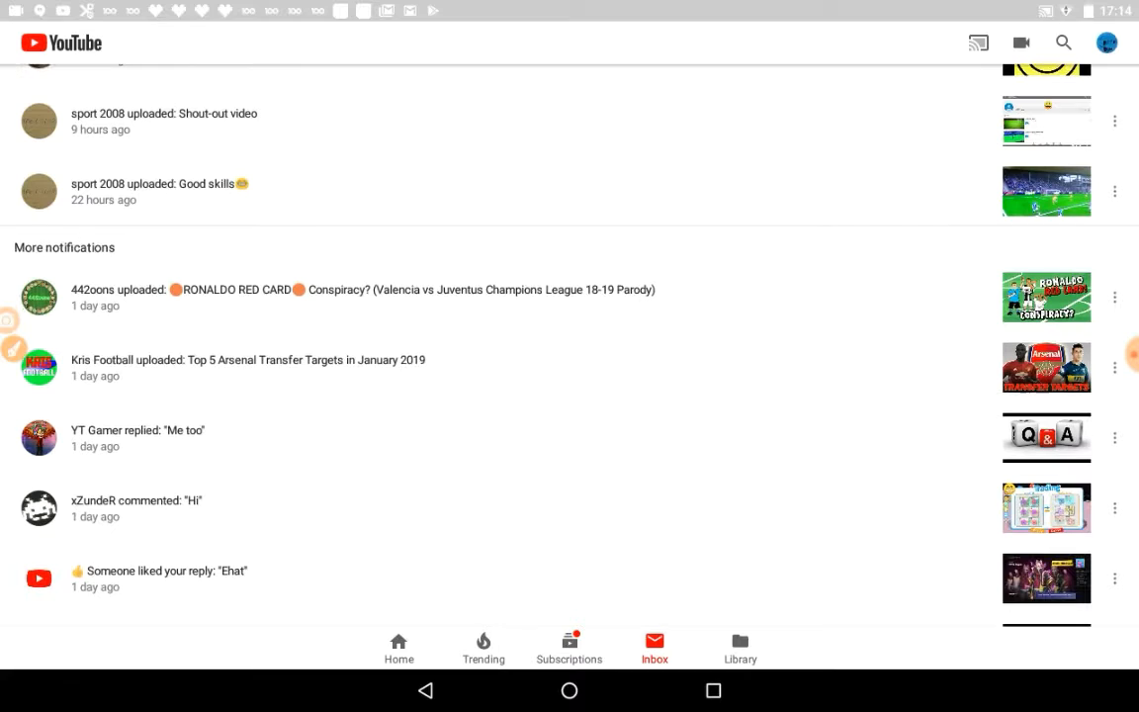
scroll(570, 485, "down", 1)
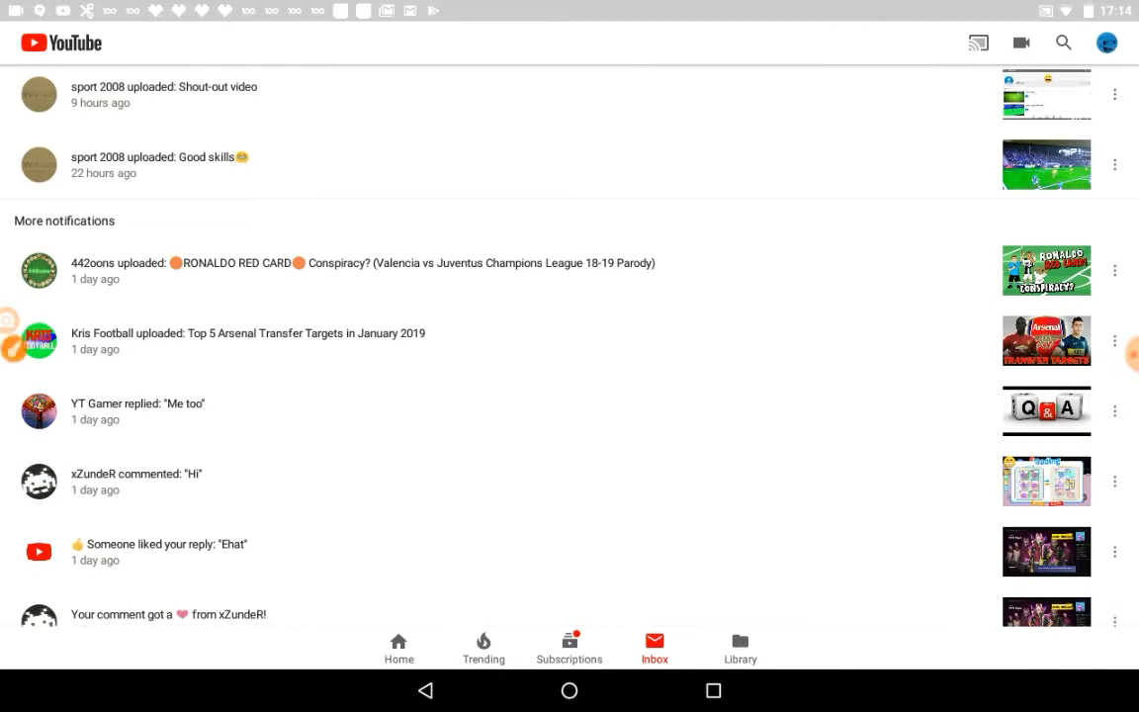
Step: Circle the 'Hi' comment and then two comment rows in blue, clearing each mark afterward
mouse_move(255, 450)
left_mouse_down()
mouse_move(109, 381)
mouse_move(277, 474)
mouse_move(227, 385)
left_mouse_up()
left_click(1099, 653)
scroll(569, 395, "down", 5)
scroll(569, 396, "down", 2)
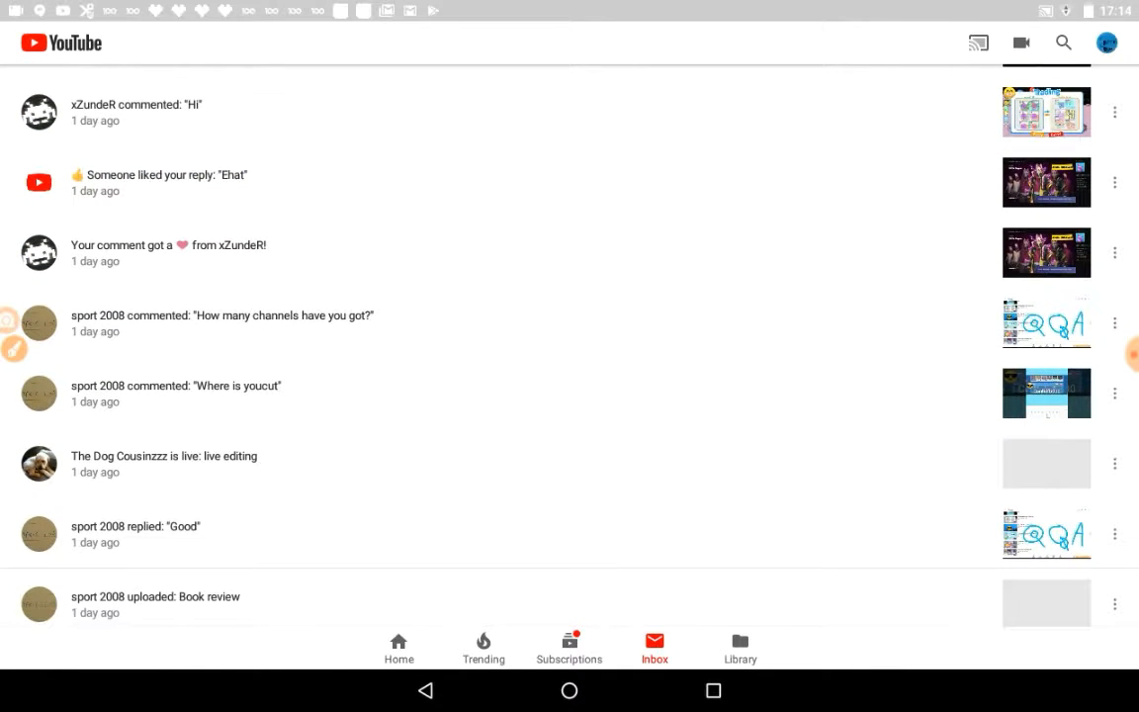
left_click(14, 349)
mouse_move(493, 316)
left_mouse_down()
mouse_move(247, 282)
mouse_move(69, 410)
mouse_move(494, 319)
left_mouse_up()
left_click(1098, 653)
scroll(570, 356, "down", 5)
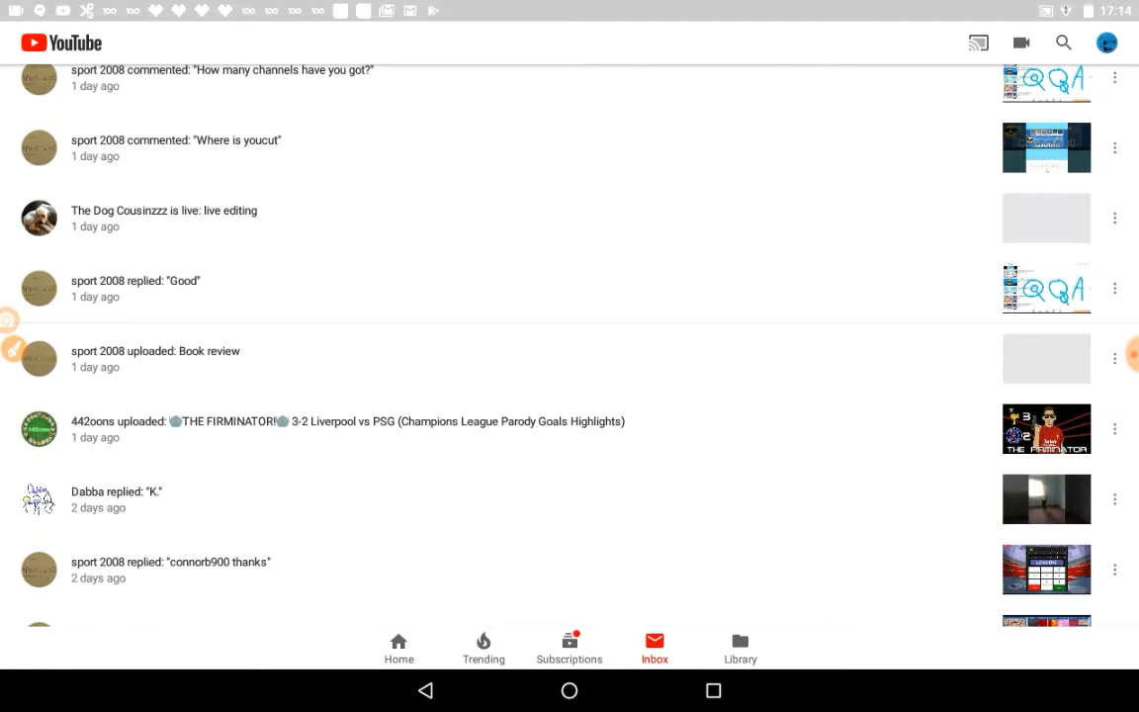
Step: Circle the 'K.' reply and the 'pet or mining simulator' comment in blue, clearing each
left_click(13, 318)
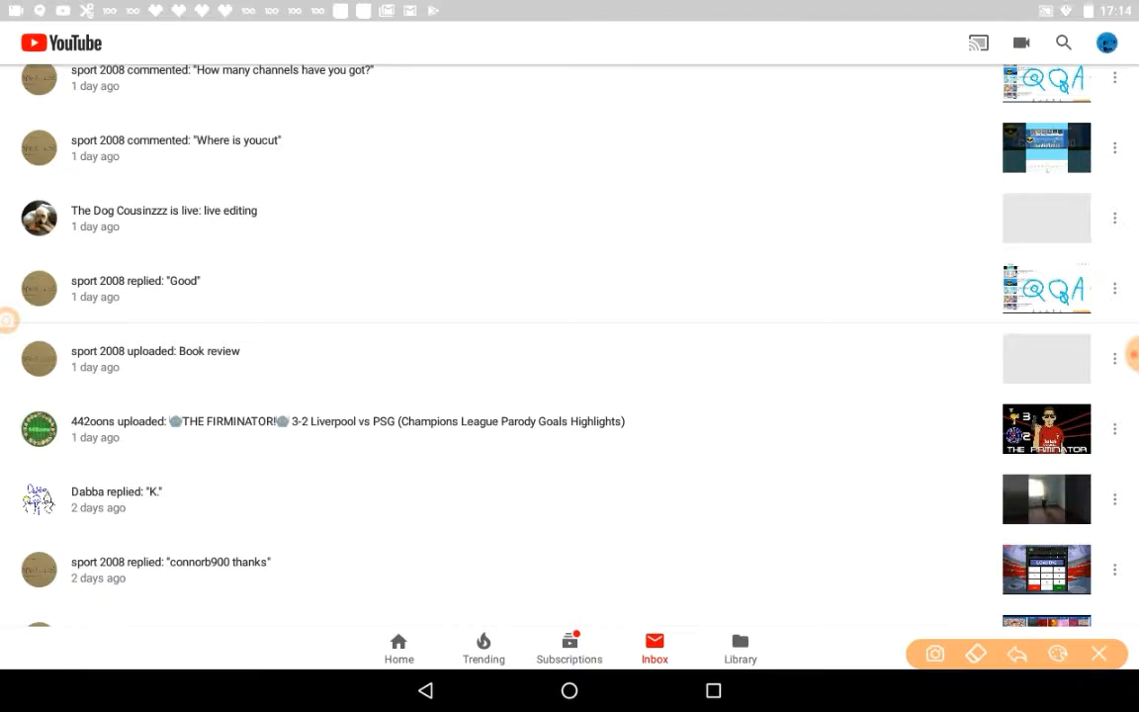
left_click_drag(257, 450, 267, 455)
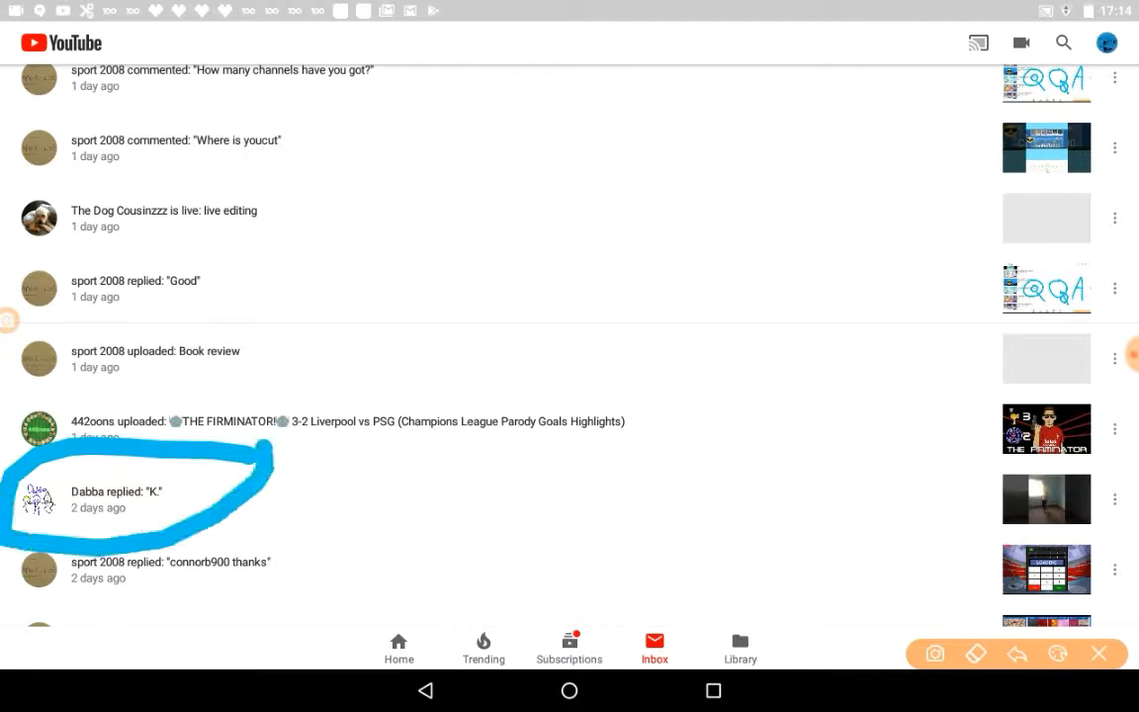
left_click(1099, 653)
scroll(570, 356, "down", 5)
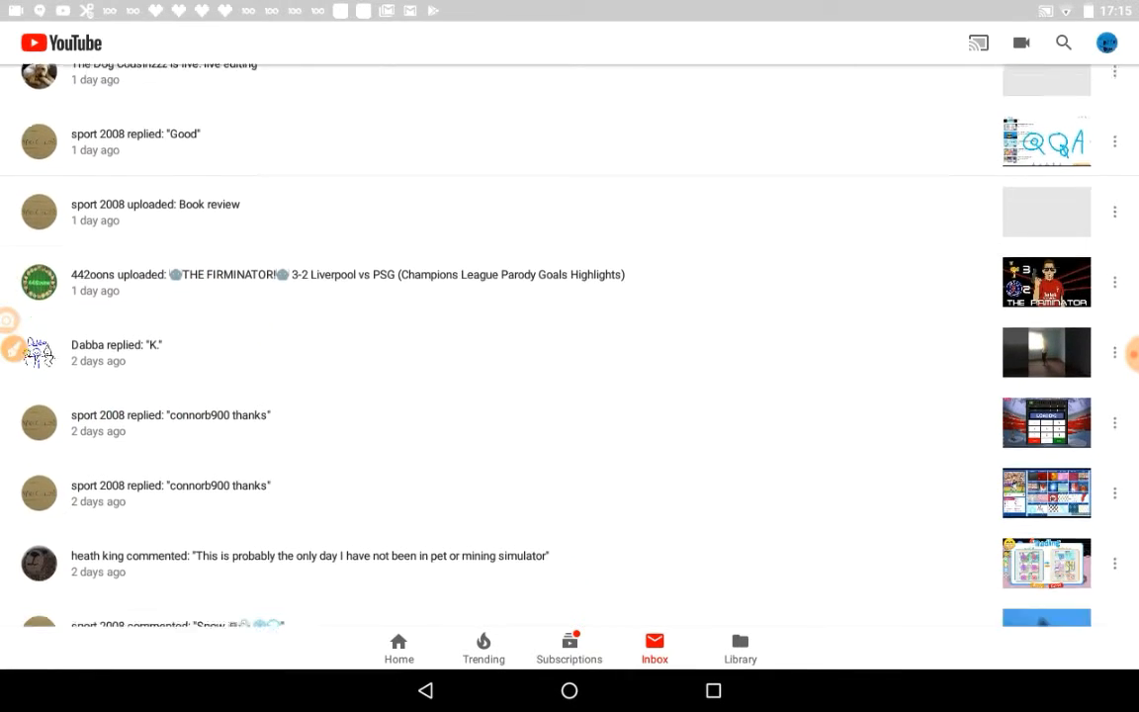
left_click(13, 318)
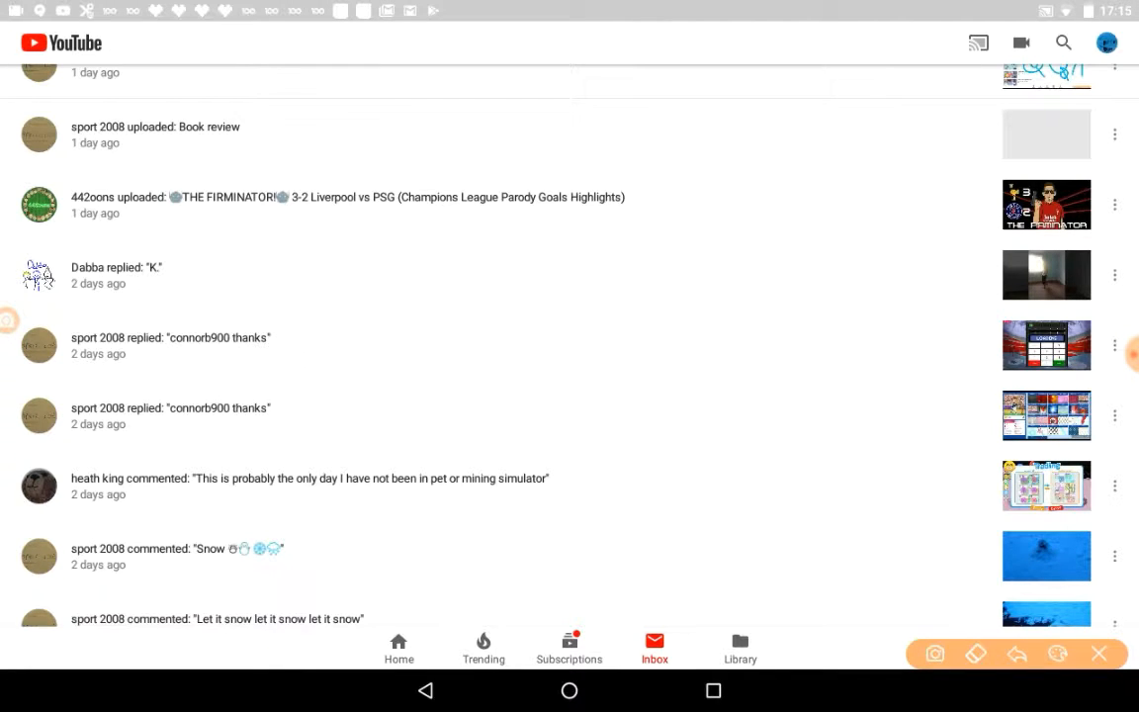
mouse_move(134, 435)
left_mouse_down()
mouse_move(228, 519)
mouse_move(287, 400)
left_mouse_up()
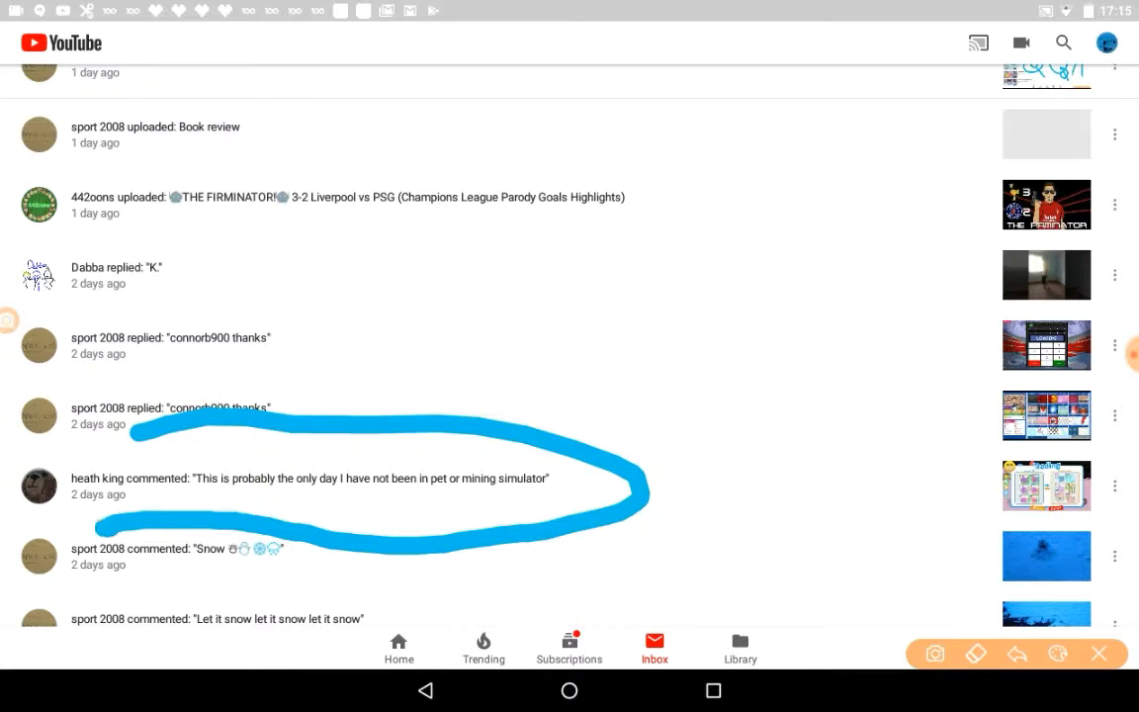
left_click(1099, 654)
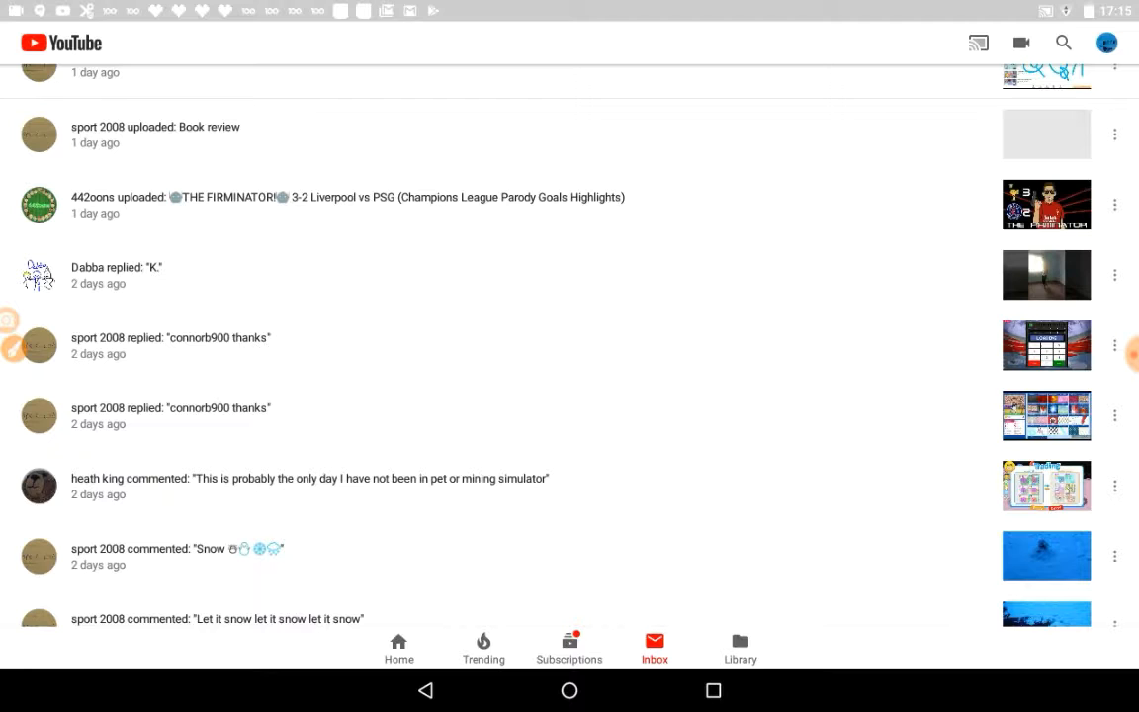
scroll(495, 346, "down", 4)
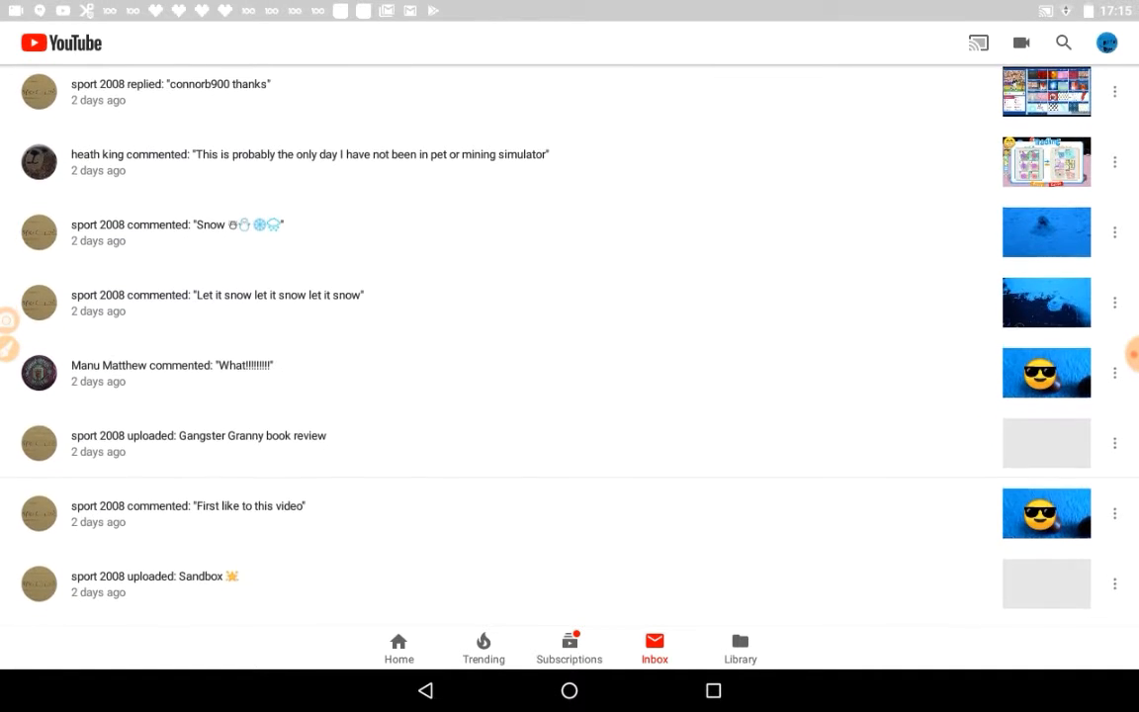
Step: Circle the 'First like to this video' comment in blue and wipe it off
left_click(9, 313)
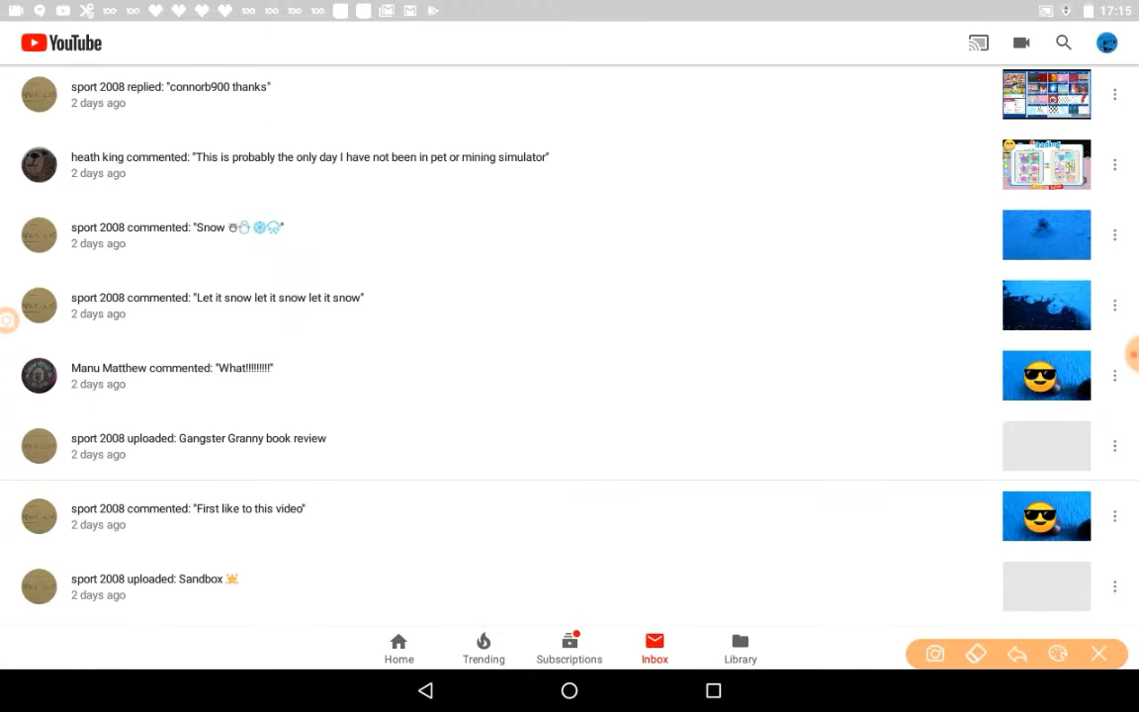
left_click_drag(288, 492, 410, 472)
left_click(1099, 653)
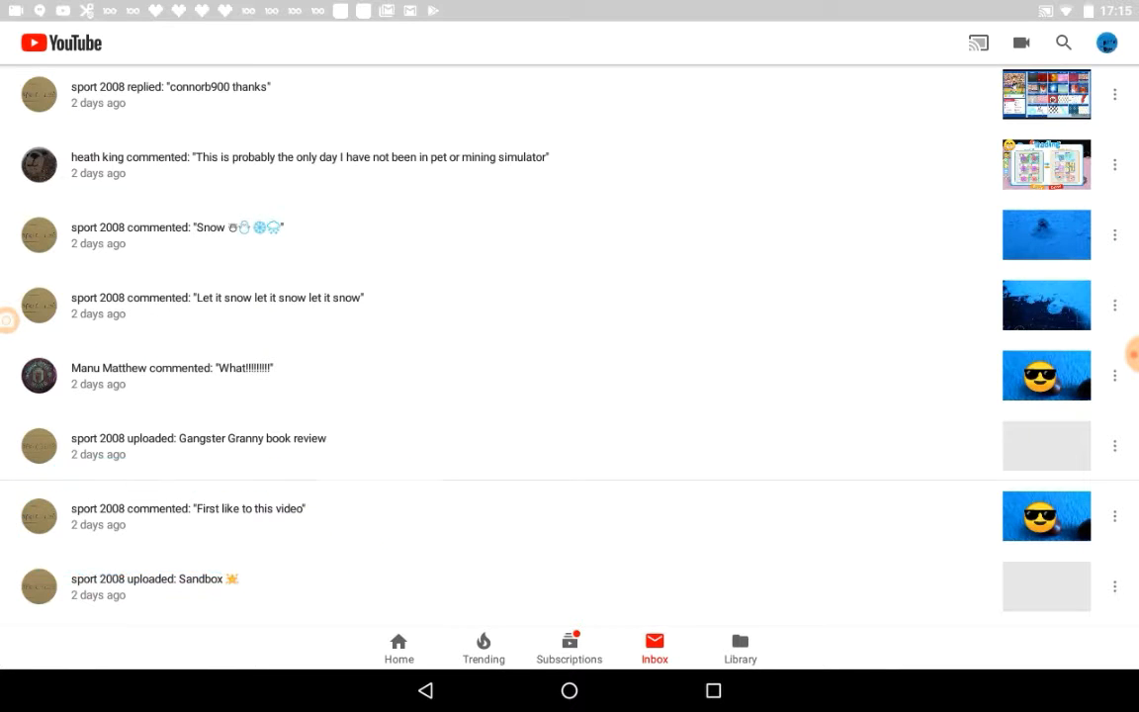
scroll(494, 396, "down", 5)
scroll(495, 396, "down", 3)
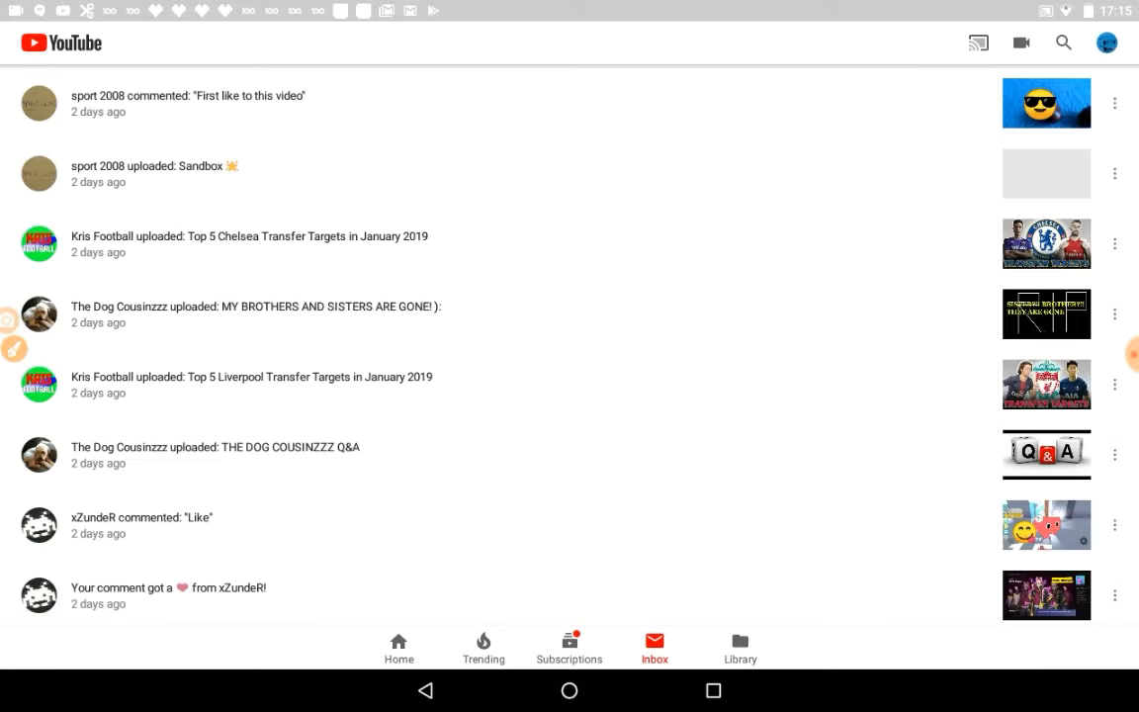
scroll(495, 396, "down", 4)
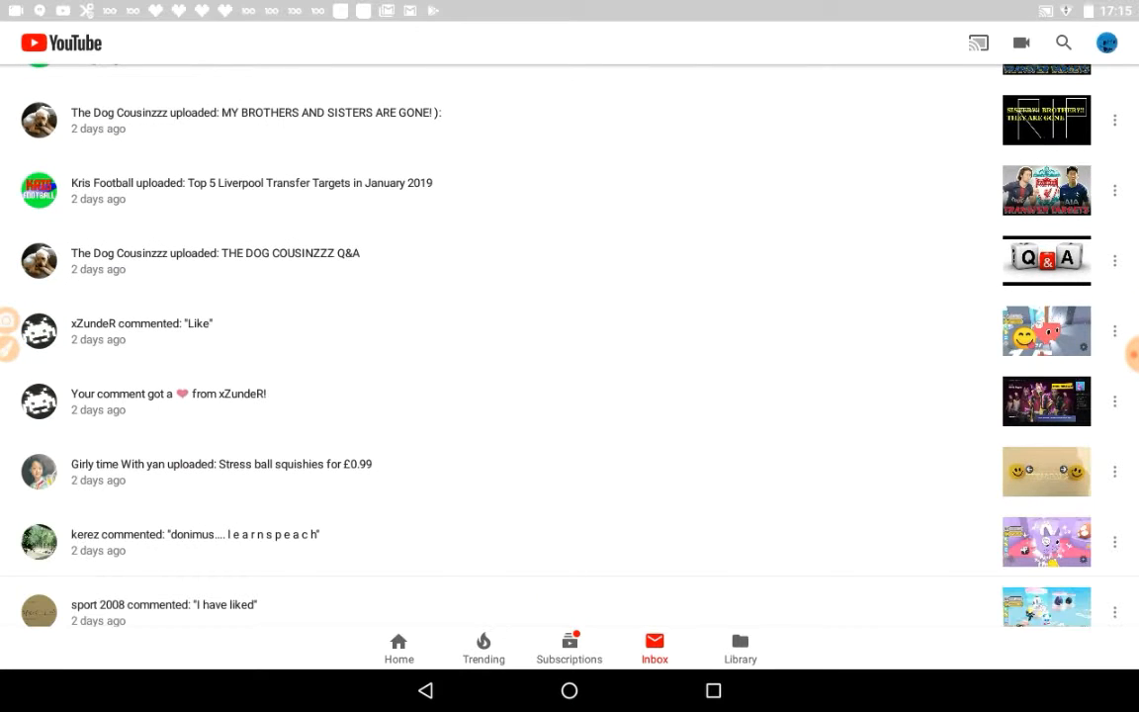
Step: Loop the 'Like' rows in blue, circle the 'I have liked' comment in black, then clear the drawings
mouse_move(283, 315)
left_mouse_down()
mouse_move(48, 347)
mouse_move(287, 297)
mouse_move(59, 396)
mouse_move(376, 356)
left_mouse_up()
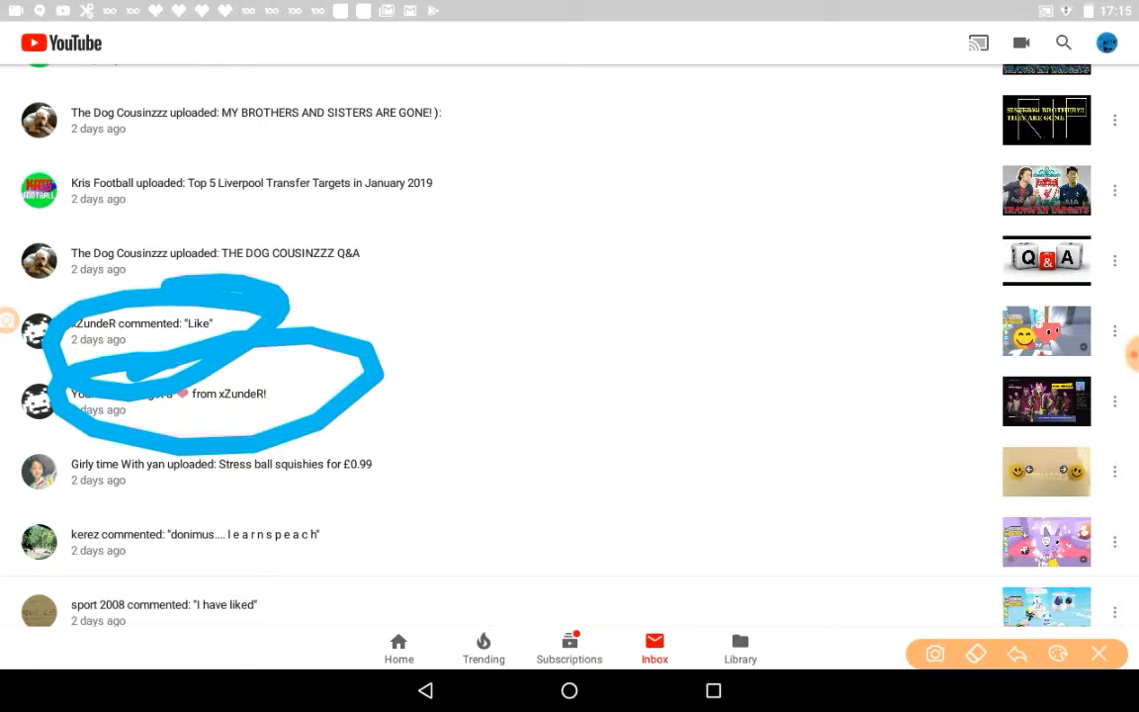
left_click_drag(64, 326, 55, 227)
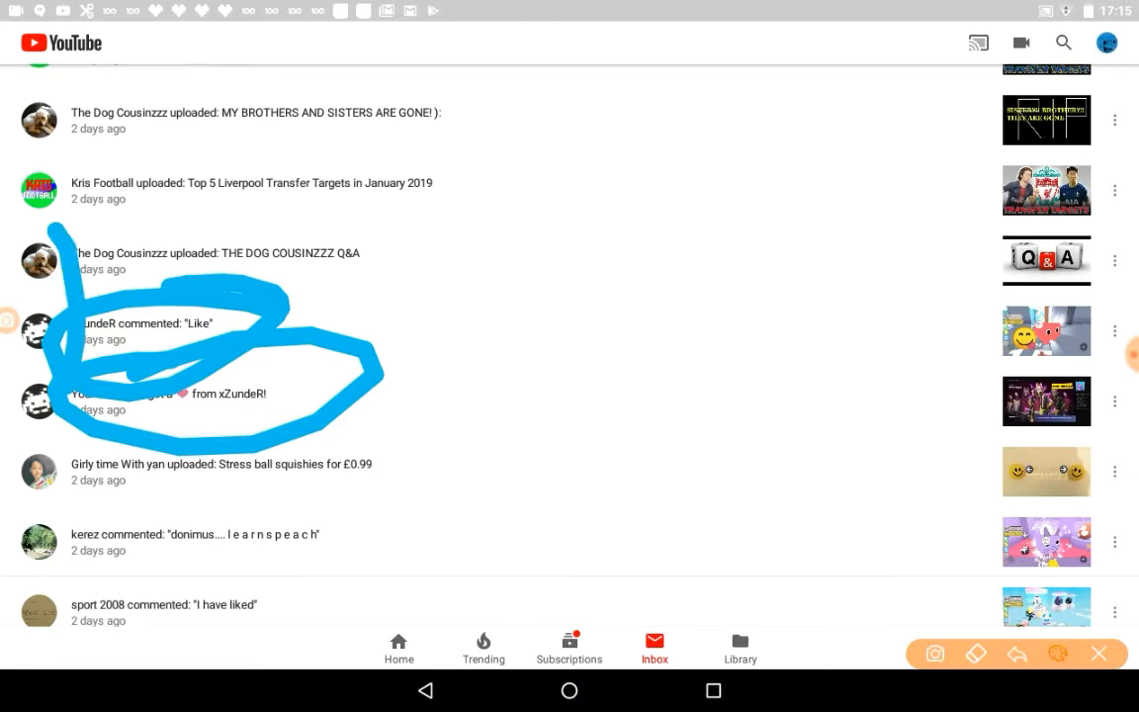
left_click(935, 654)
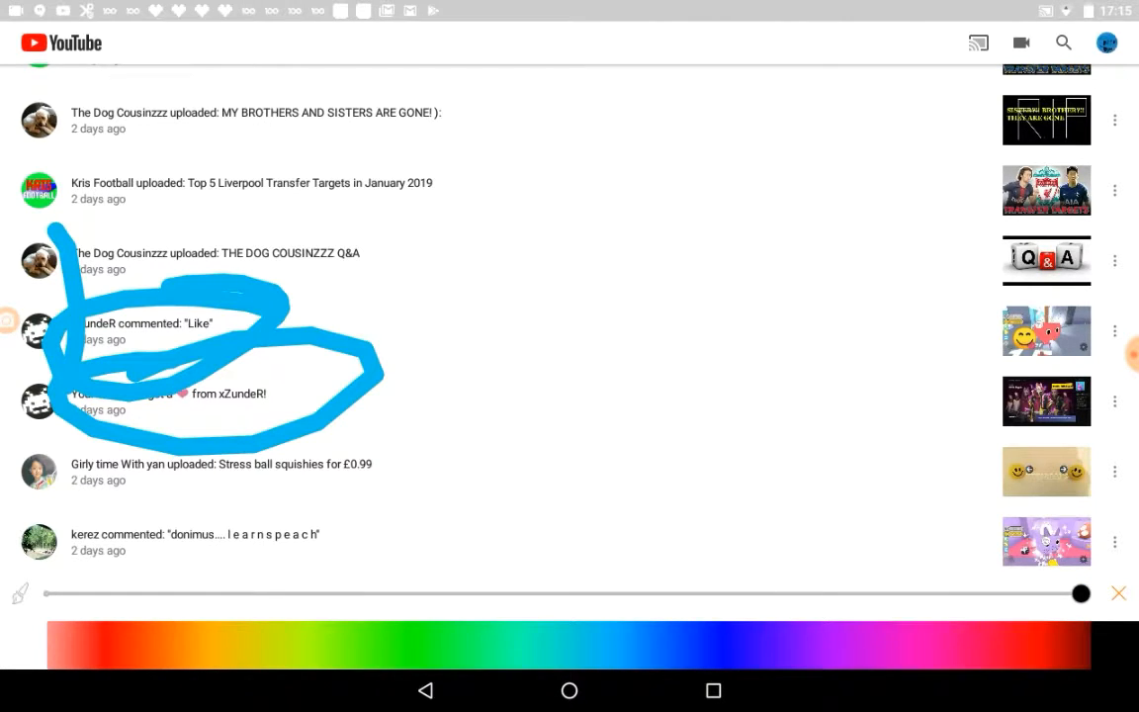
left_click(59, 643)
mouse_move(79, 455)
left_mouse_down()
mouse_move(94, 291)
mouse_move(80, 257)
left_mouse_up()
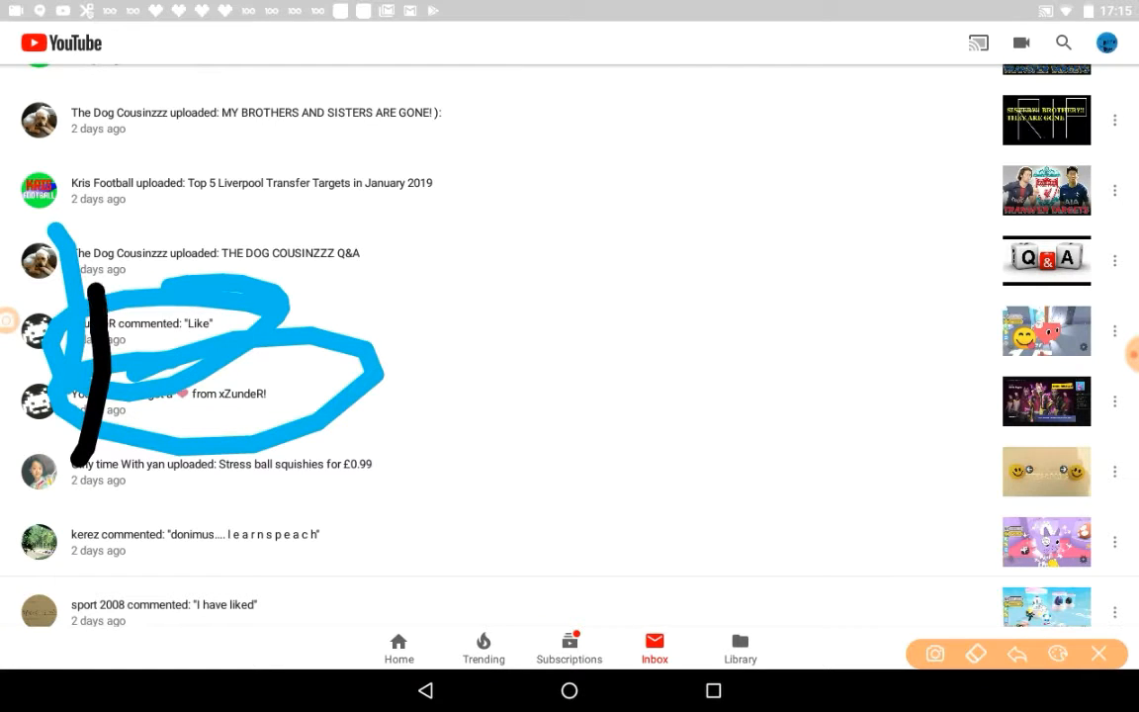
mouse_move(169, 544)
left_mouse_down()
mouse_move(243, 579)
mouse_move(40, 583)
mouse_move(242, 579)
left_mouse_up()
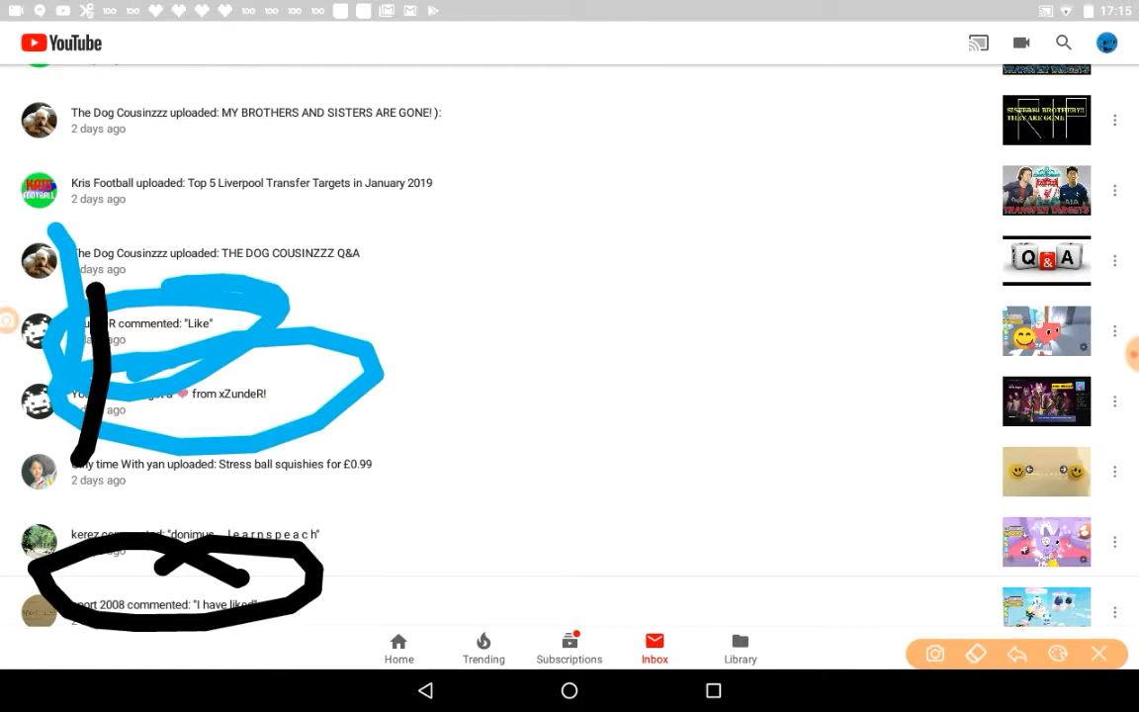
left_click(1099, 654)
scroll(495, 346, "down", 8)
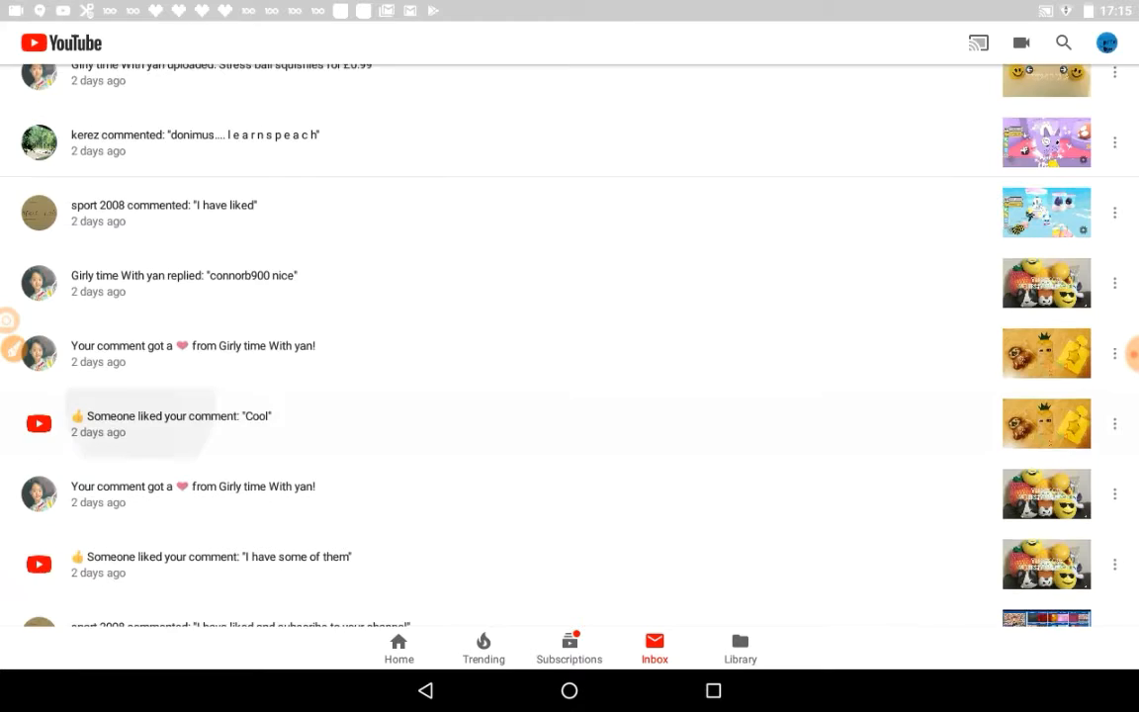
scroll(495, 346, "down", 3)
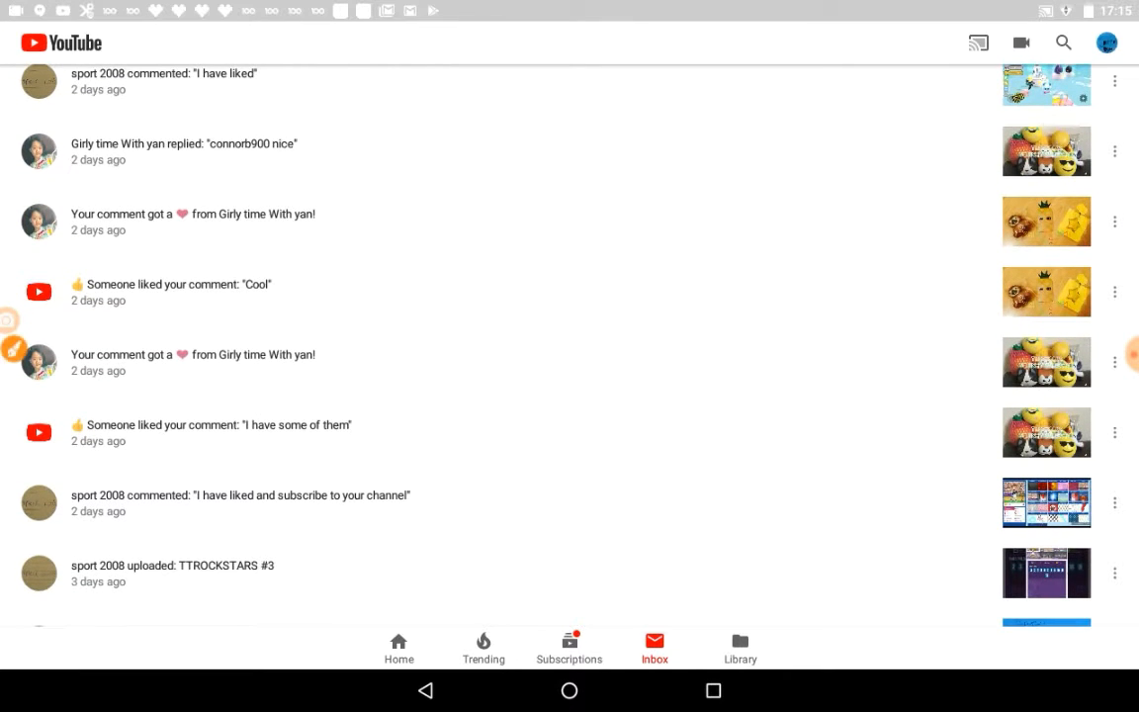
Step: Circle both heart notifications in black and switch the pen colour to blue
mouse_move(336, 203)
left_mouse_down()
mouse_move(99, 163)
mouse_move(297, 297)
mouse_move(336, 208)
left_mouse_up()
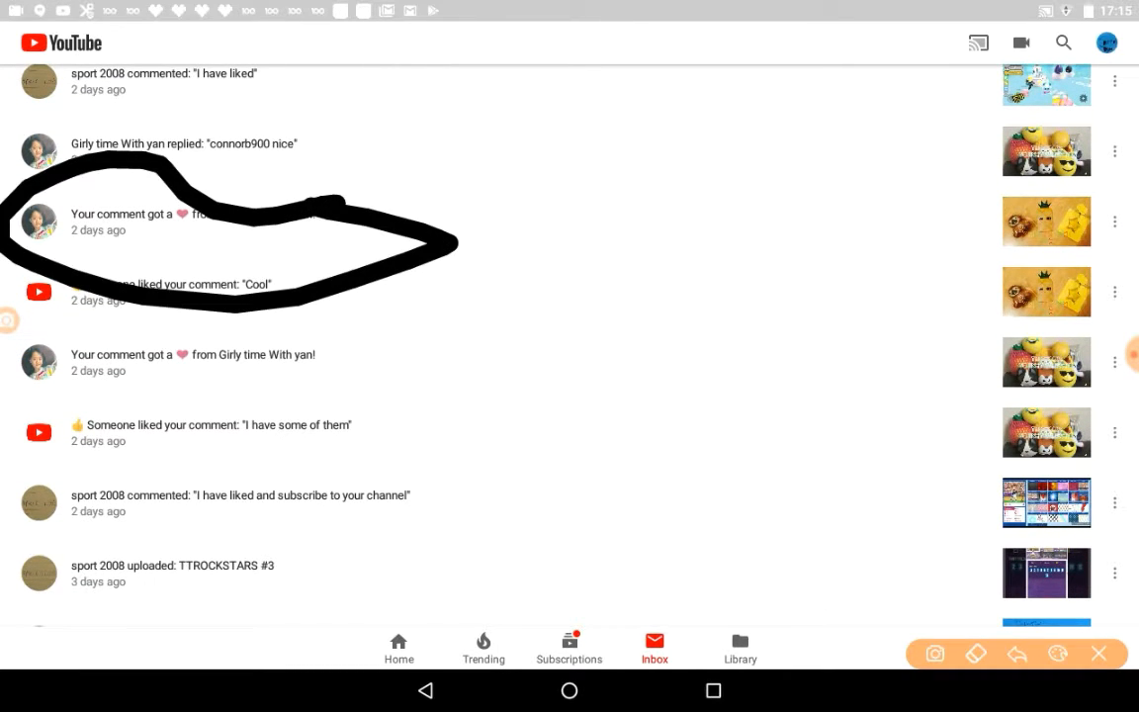
mouse_move(188, 336)
left_mouse_down()
mouse_move(19, 366)
mouse_move(464, 371)
mouse_move(218, 351)
left_mouse_up()
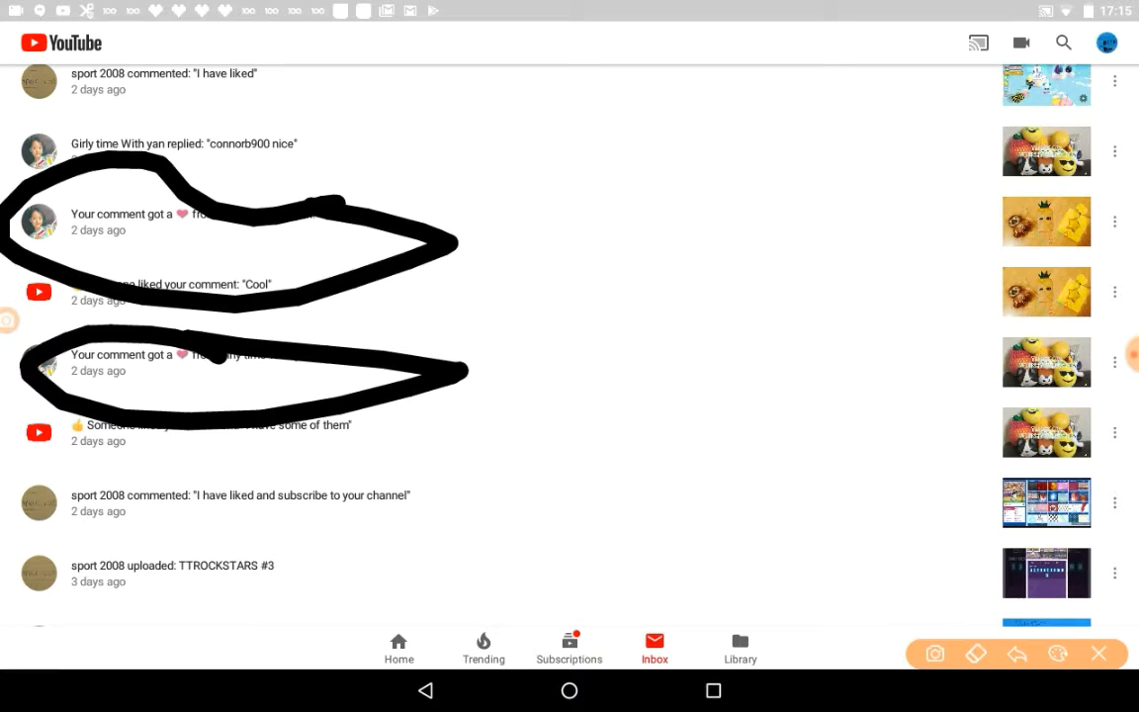
left_click(935, 653)
left_click(1081, 594)
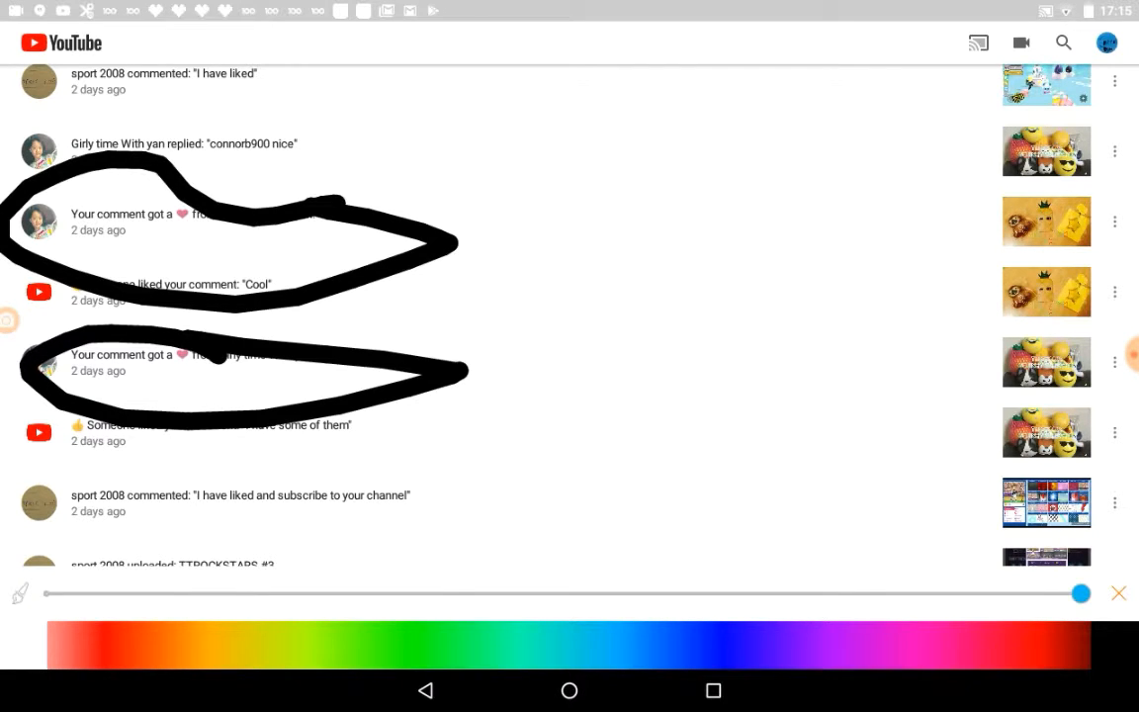
left_click(1119, 593)
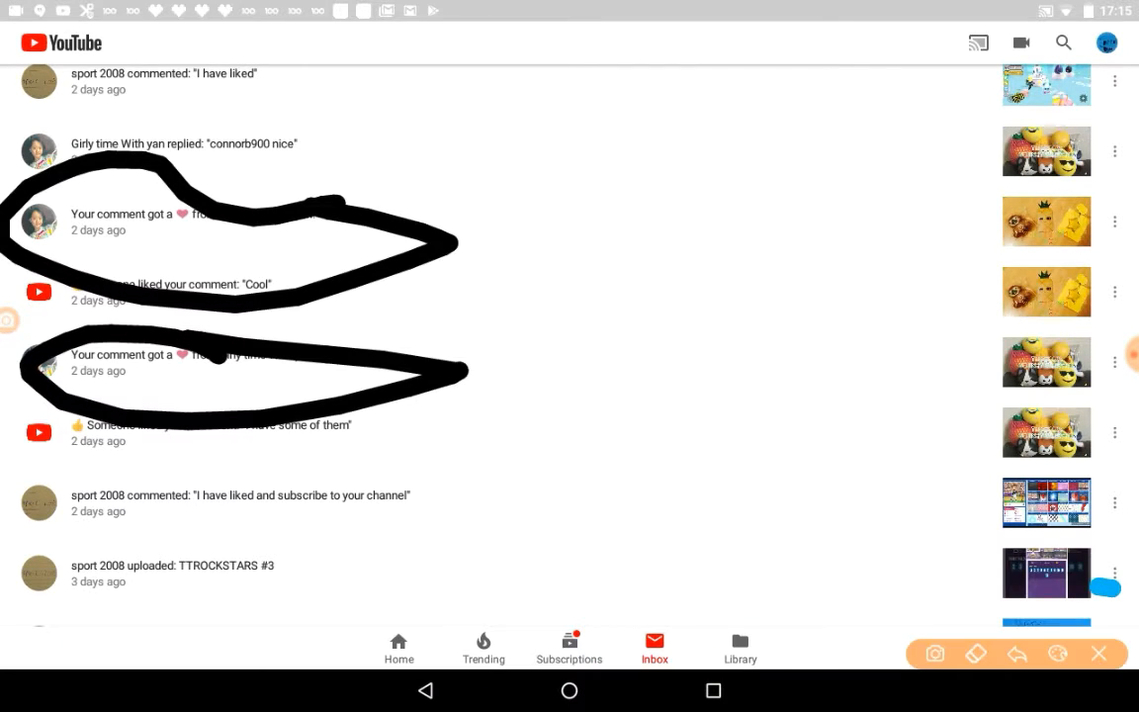
Step: Circle the 'I have liked and subscribe to your channel' comment in blue, then erase it
mouse_move(594, 390)
left_mouse_down()
mouse_move(652, 396)
mouse_move(594, 391)
left_mouse_up()
left_click(1058, 656)
left_click(9, 319)
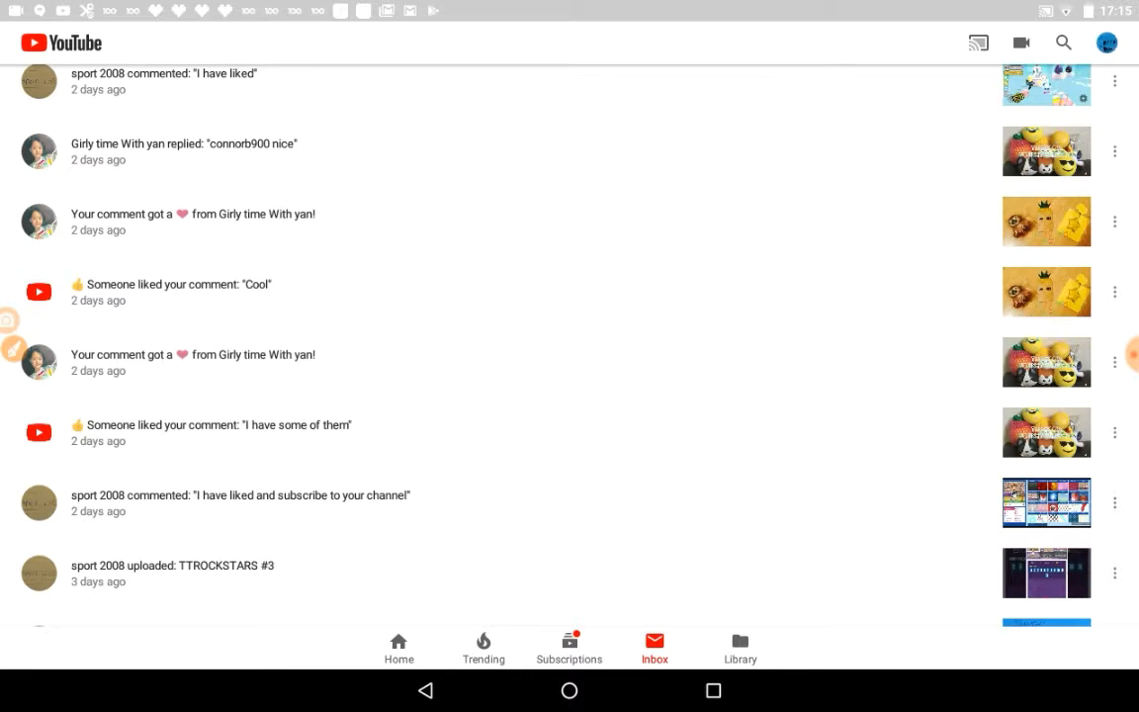
left_click(12, 348)
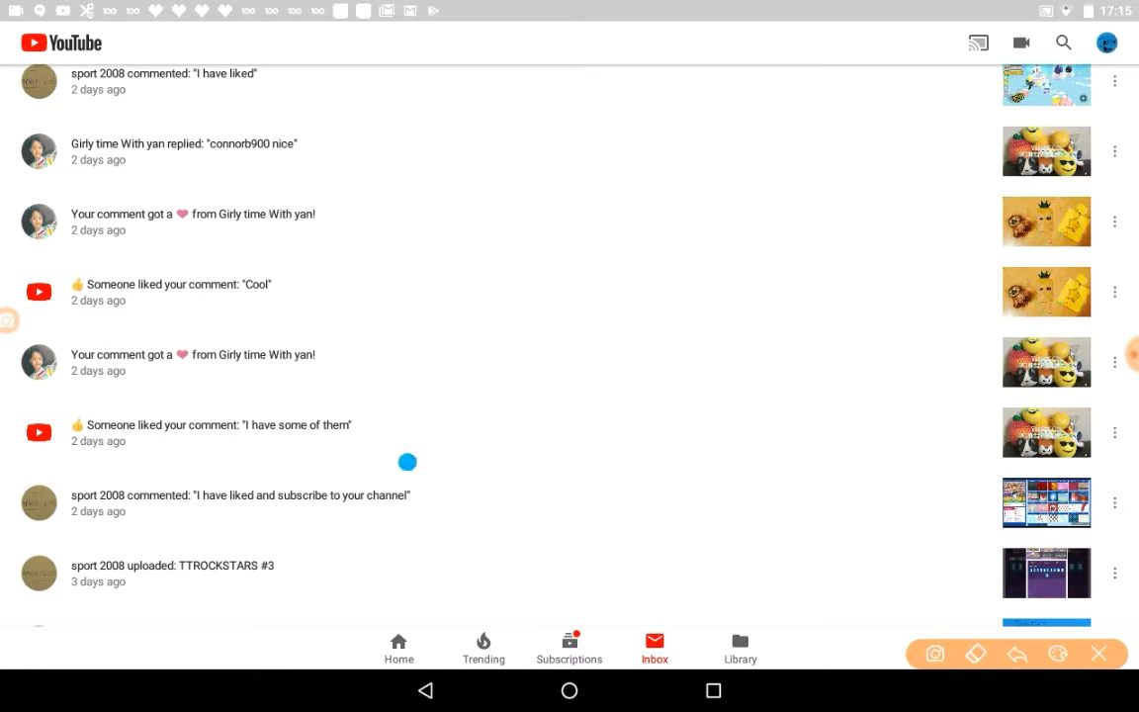
mouse_move(407, 460)
left_mouse_down()
mouse_move(10, 489)
mouse_move(531, 497)
left_mouse_up()
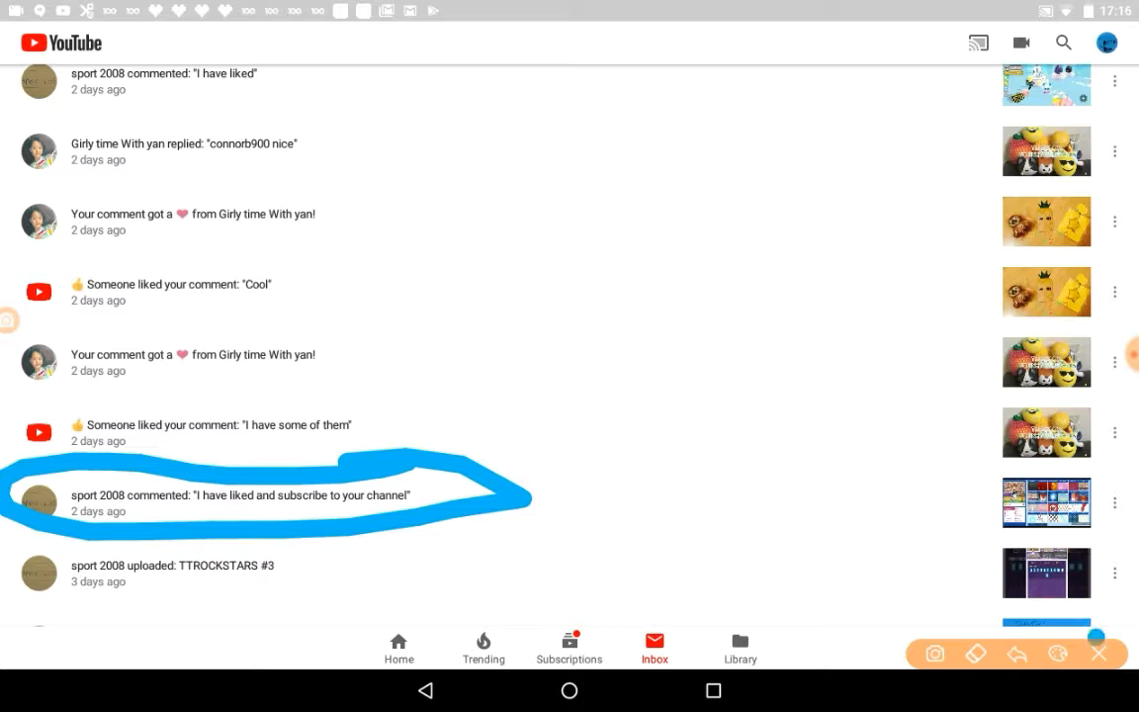
left_click(1017, 654)
scroll(570, 346, "down", 5)
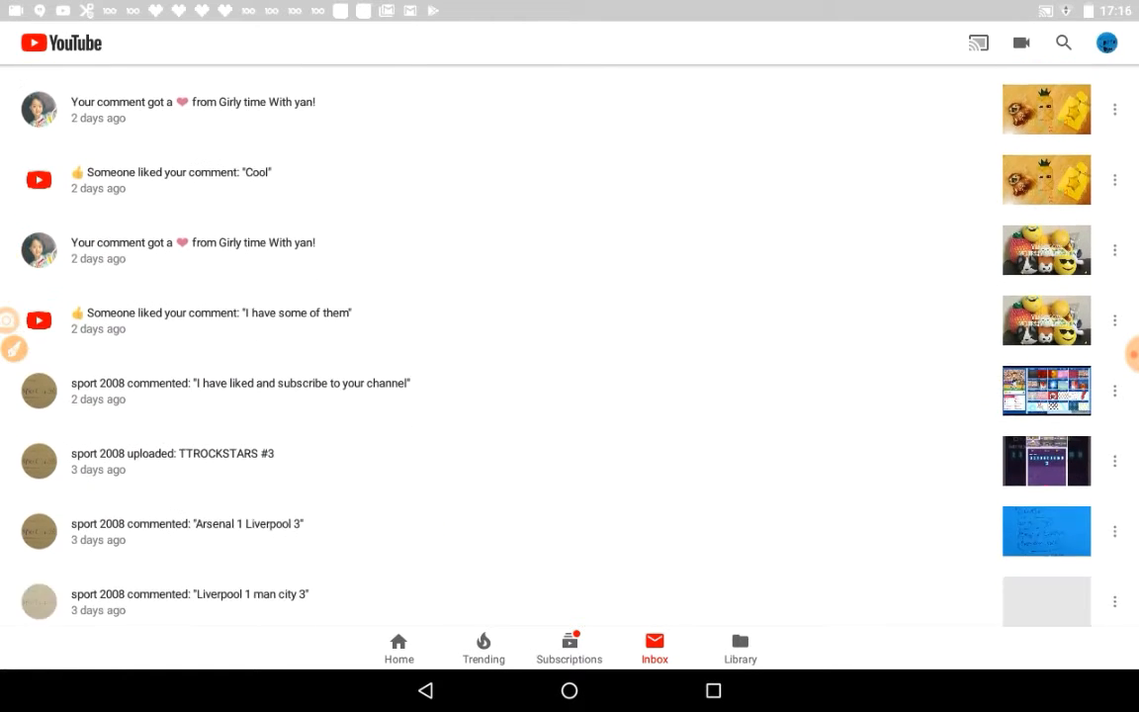
scroll(569, 346, "down", 5)
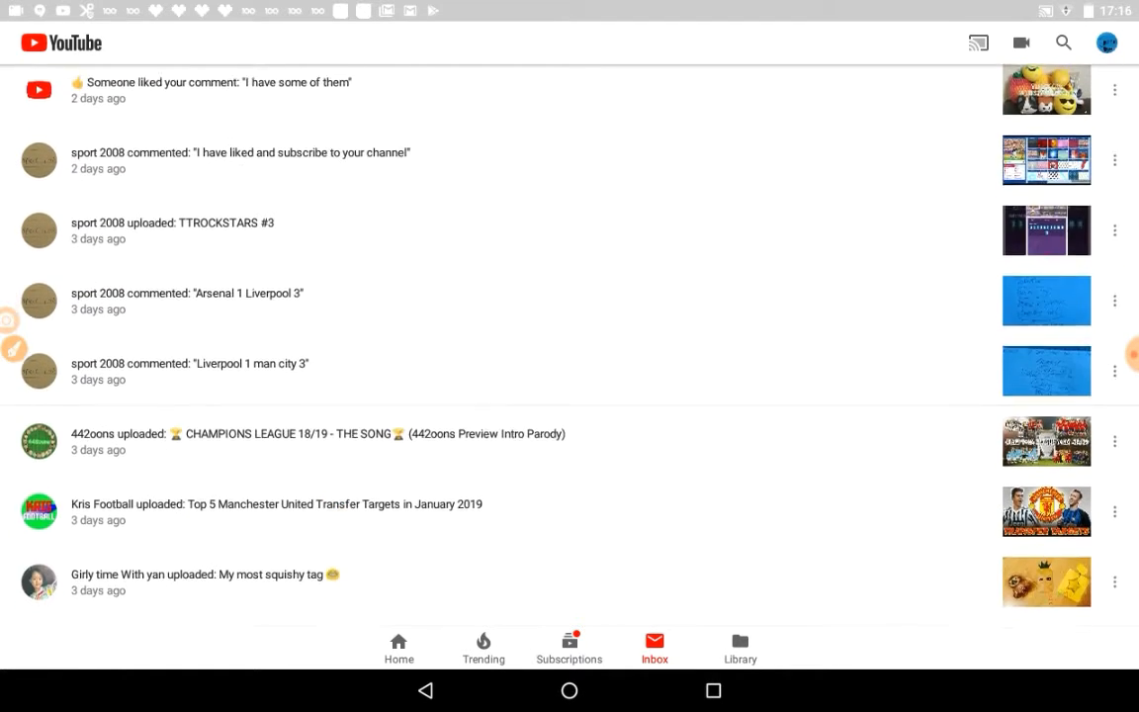
scroll(570, 346, "down", 4)
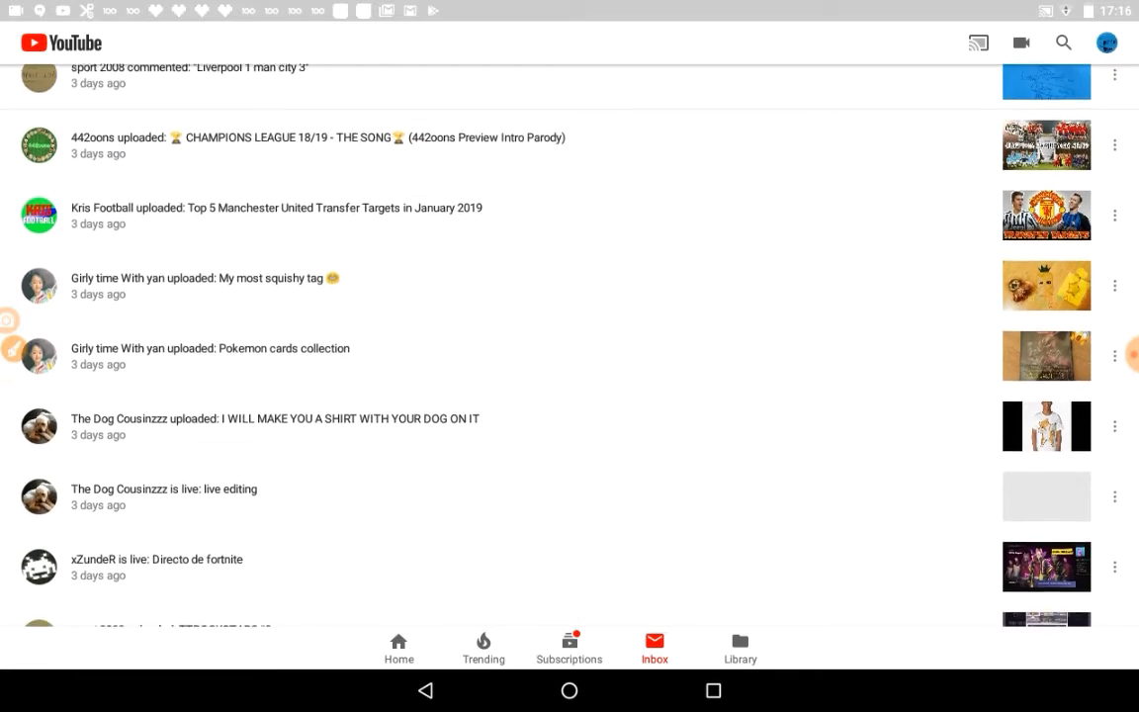
scroll(570, 346, "down", 3)
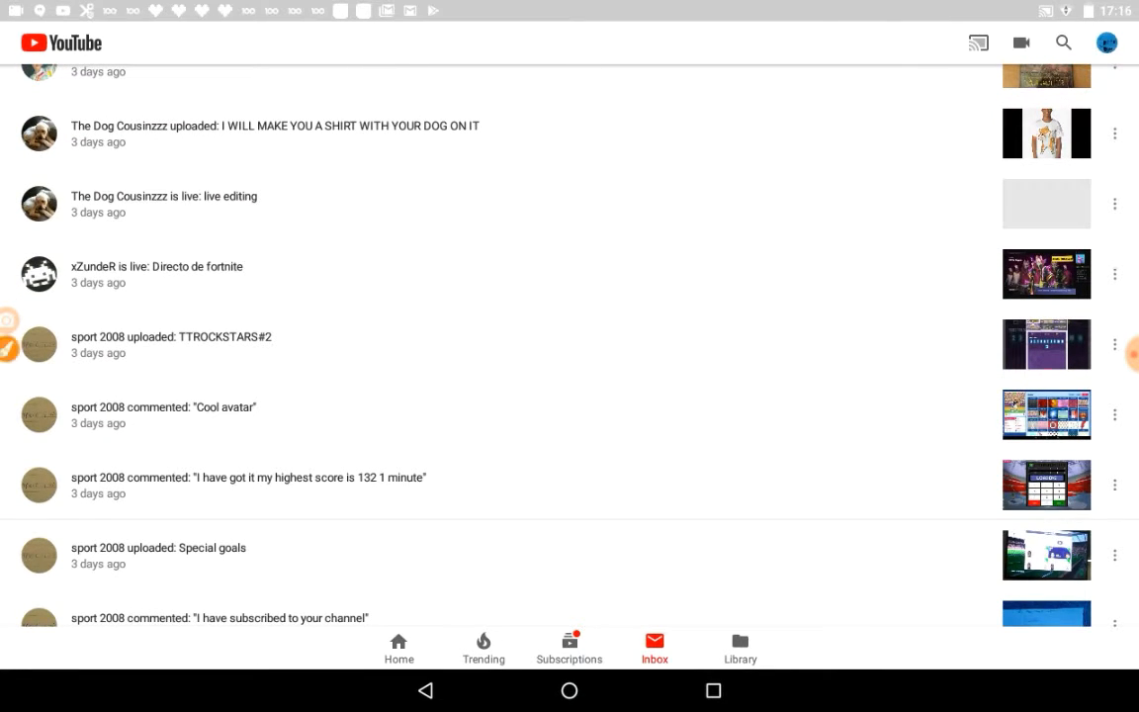
Step: Loop blue around the live-stream, TTROCKSTARS, 'Cool avatar' and high-score rows, then clear it
left_click_drag(570, 308, 561, 302)
left_click_drag(337, 245, 569, 309)
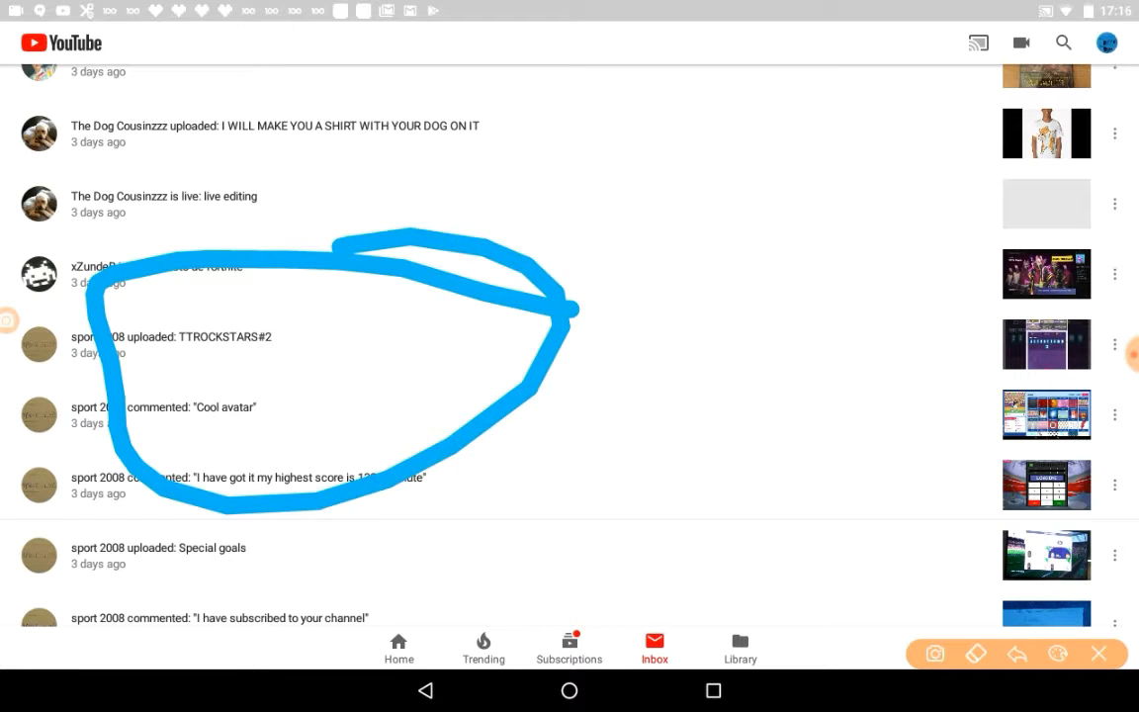
left_click_drag(158, 413, 371, 351)
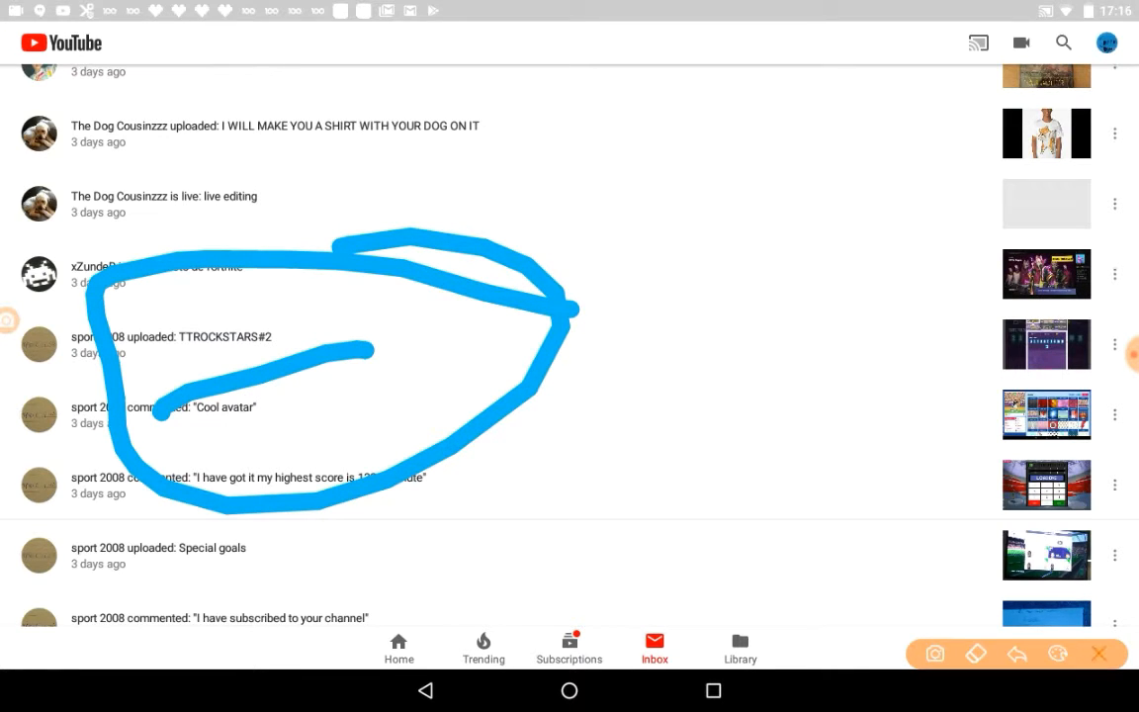
left_click(1099, 654)
scroll(570, 347, "up", 5)
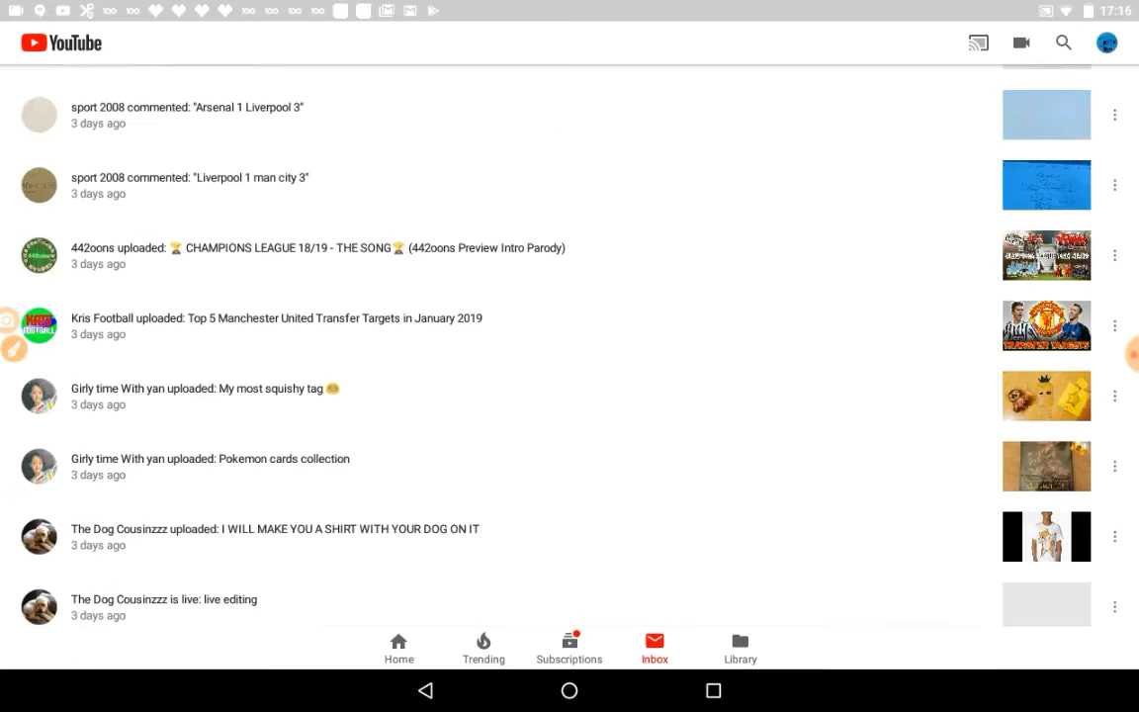
scroll(569, 346, "up", 5)
scroll(569, 347, "up", 5)
scroll(569, 346, "up", 5)
scroll(570, 346, "up", 5)
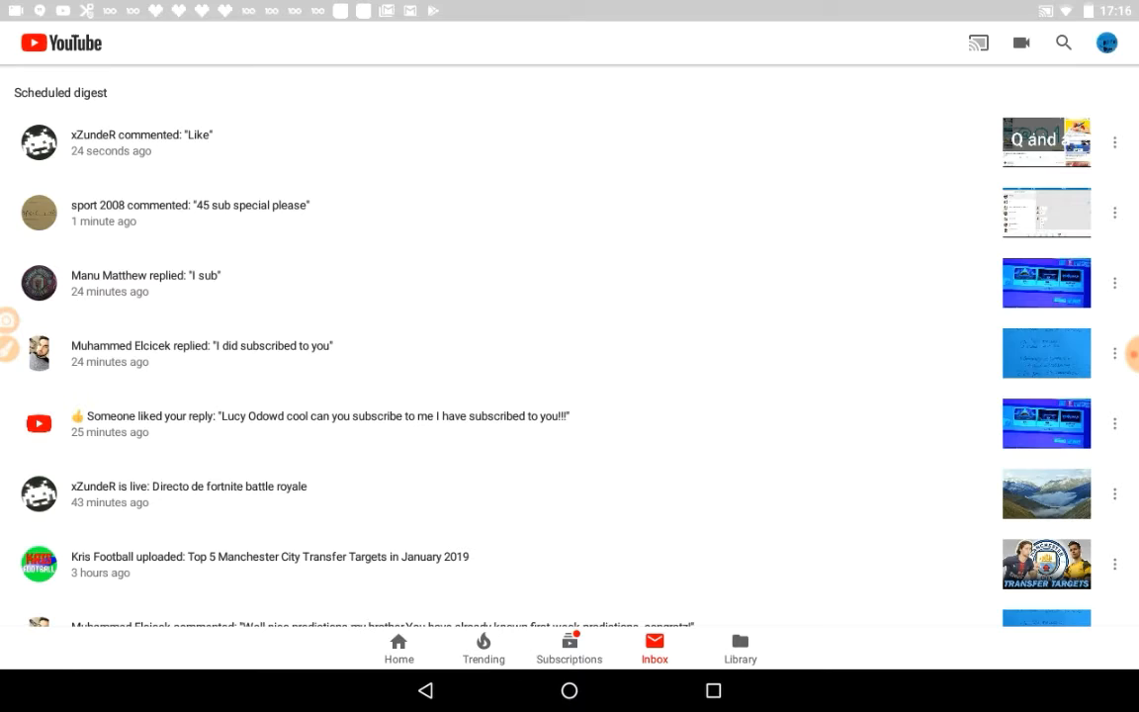
Step: Draw a blue arrow toward the top notification thumbnails, then wipe it off
left_click_drag(656, 262, 850, 178)
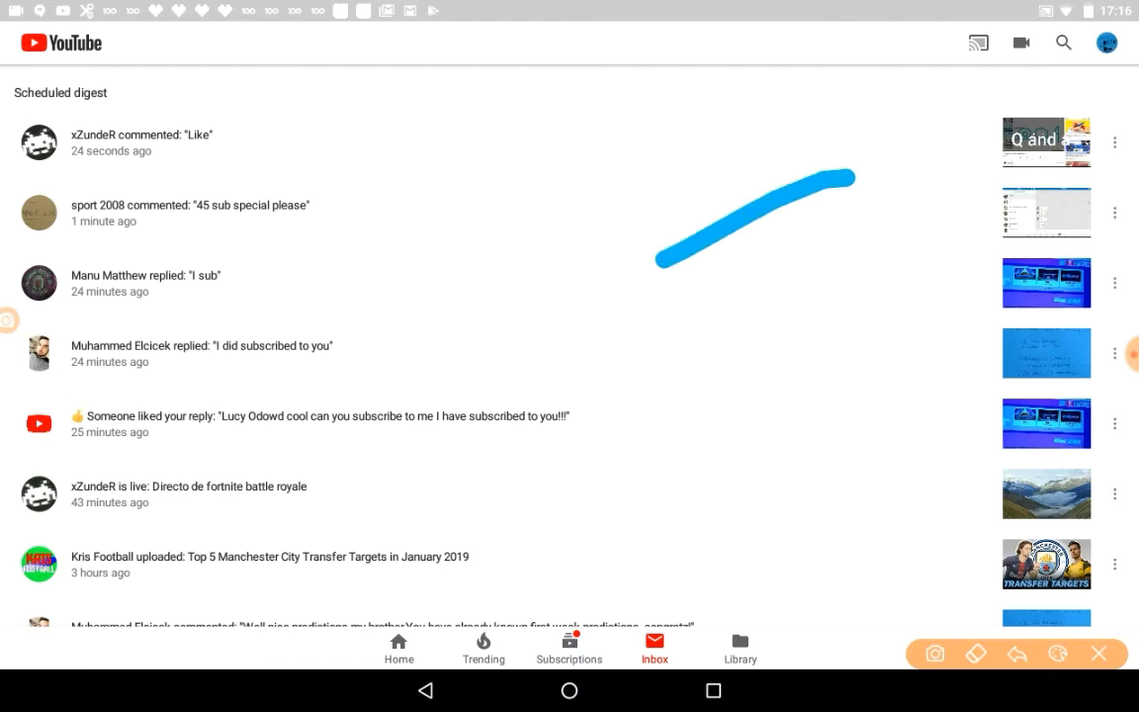
left_click_drag(841, 255, 1009, 119)
left_click_drag(1009, 118, 875, 138)
left_click(1098, 653)
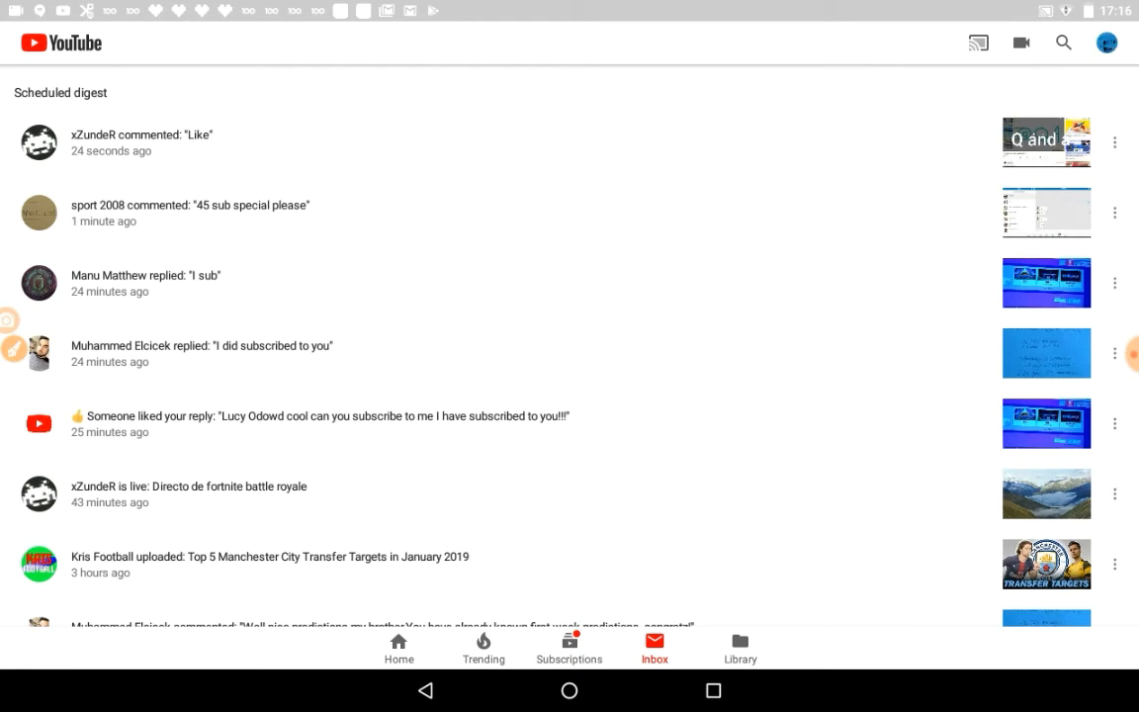